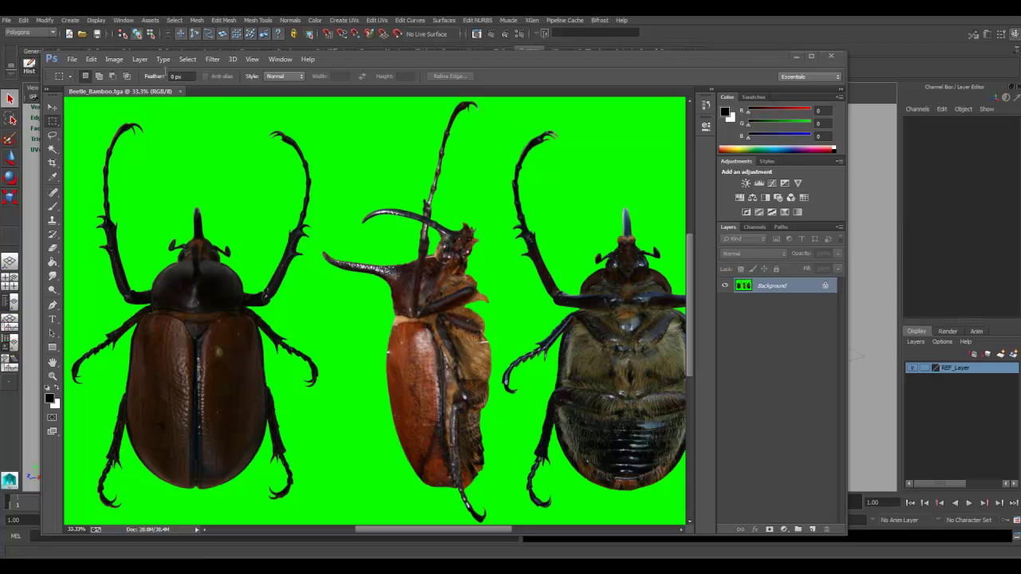
- Display the Alpha 1 channel over the RGB channels of the beetle image and return to the layer list
click(755, 227)
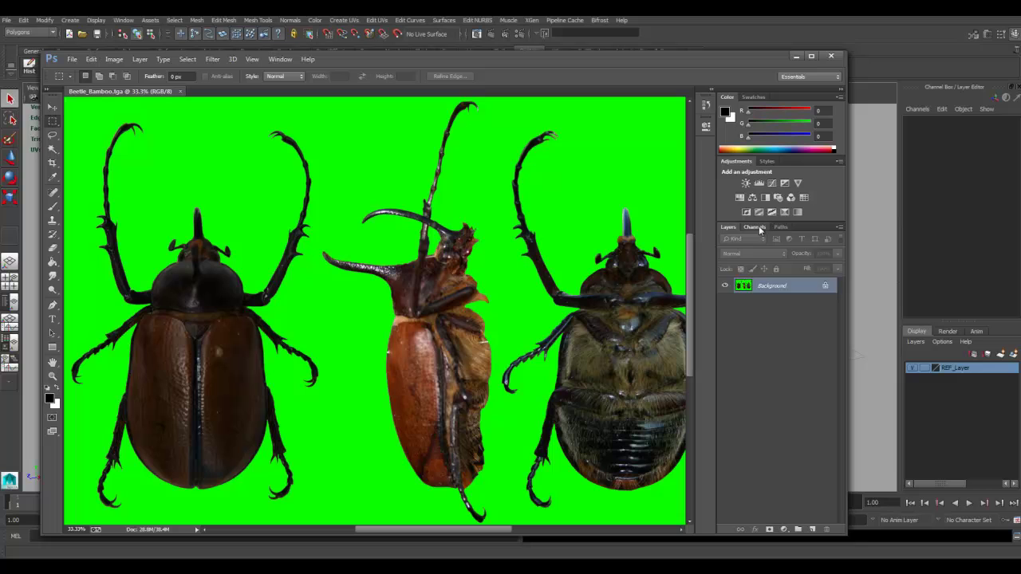
click(724, 297)
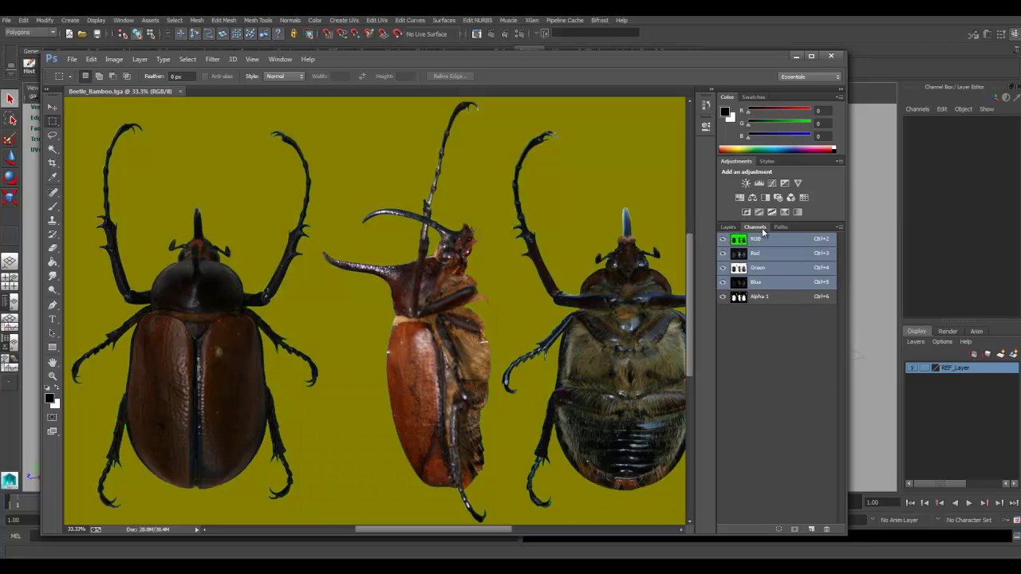
click(728, 227)
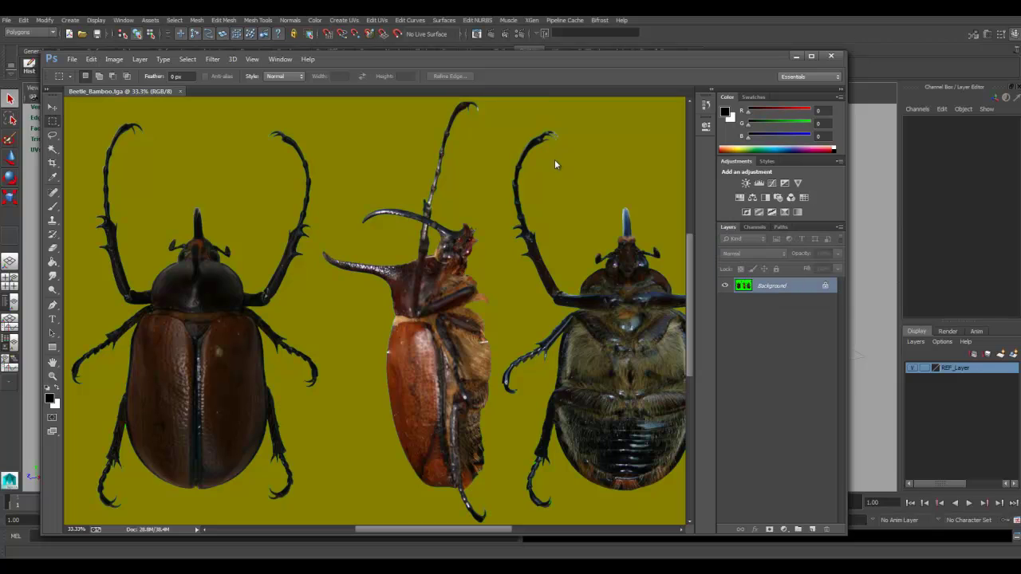
- Check the beetle image's pixel dimensions with Image Size and switch to Maya
click(115, 60)
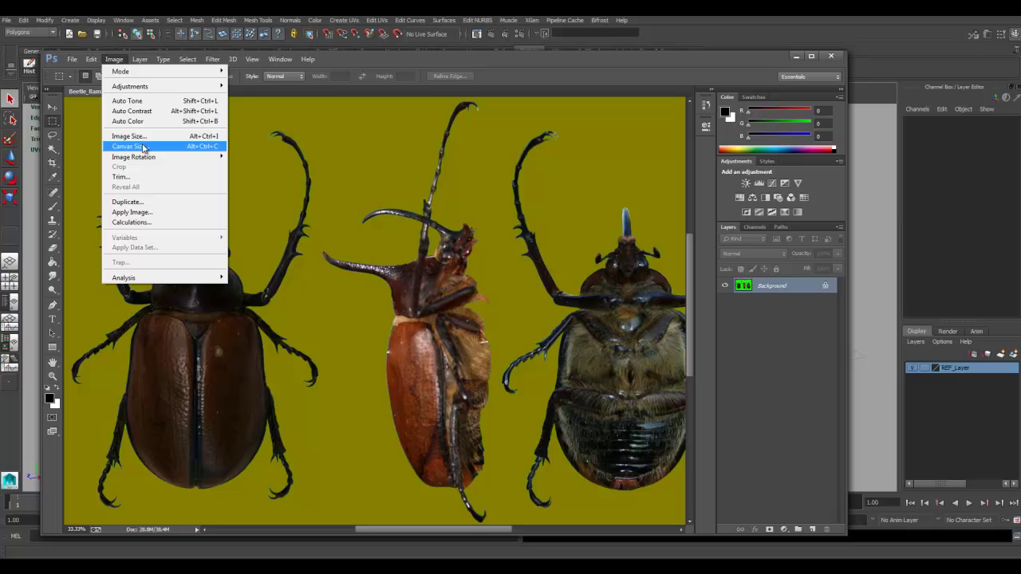
click(184, 139)
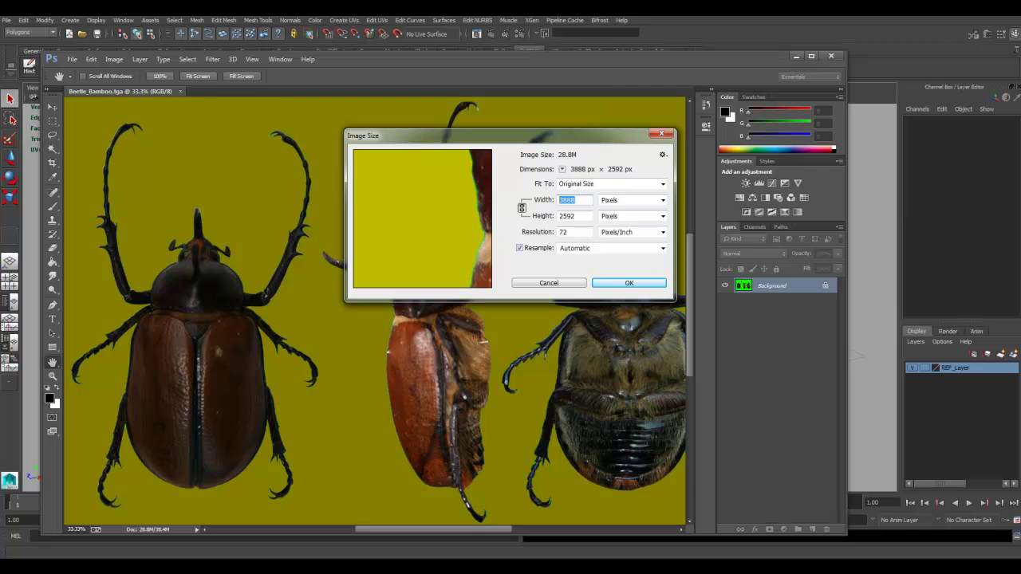
click(512, 12)
alt+drag(471, 299, 540, 288)
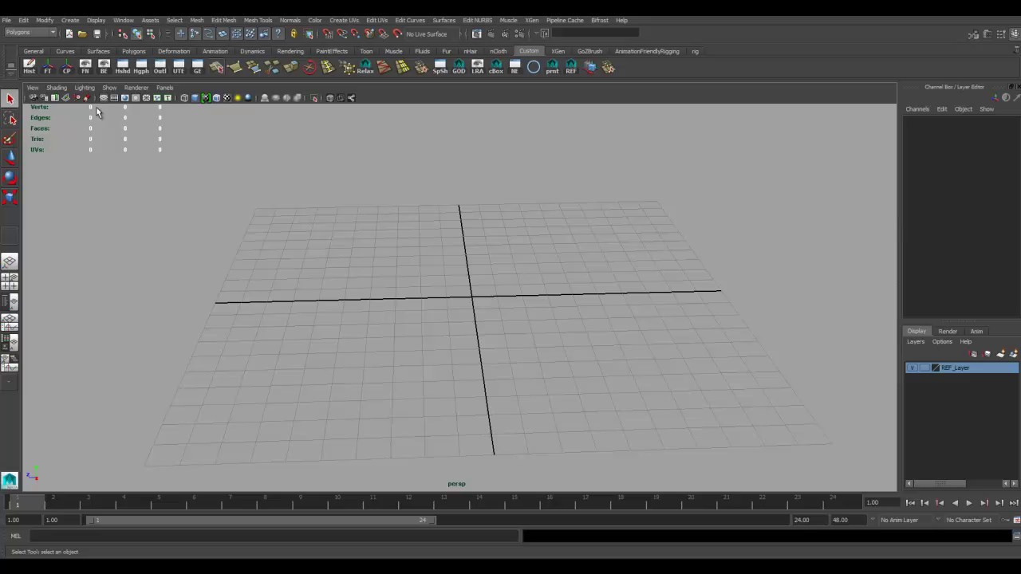
alt+drag(353, 299, 381, 300)
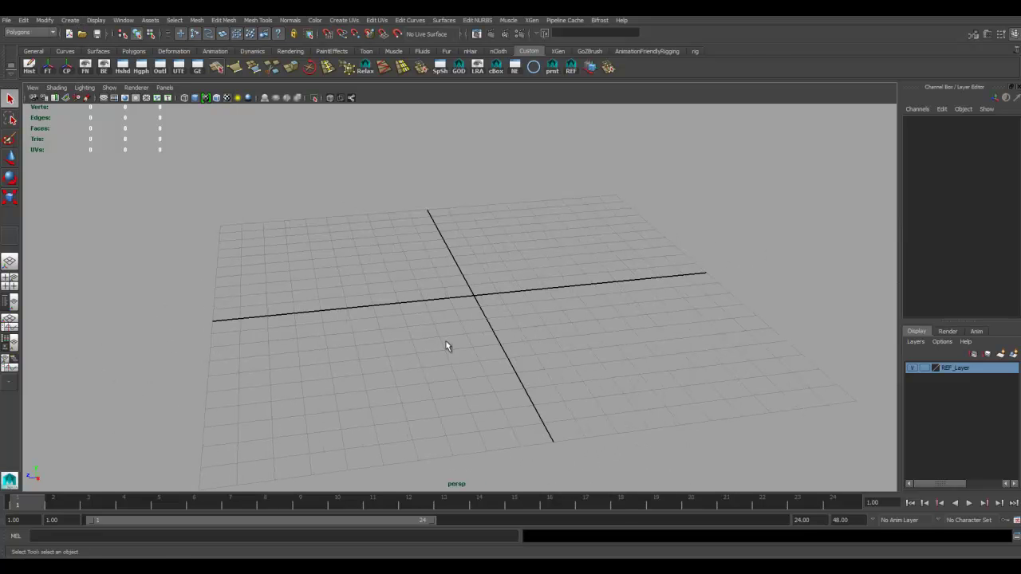
alt+drag(447, 344, 495, 278)
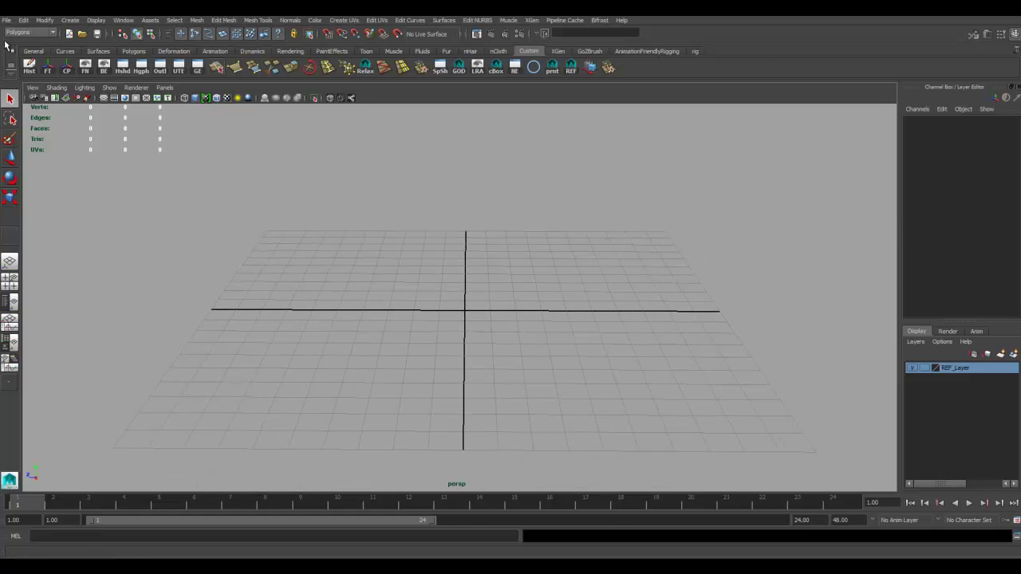
click(70, 20)
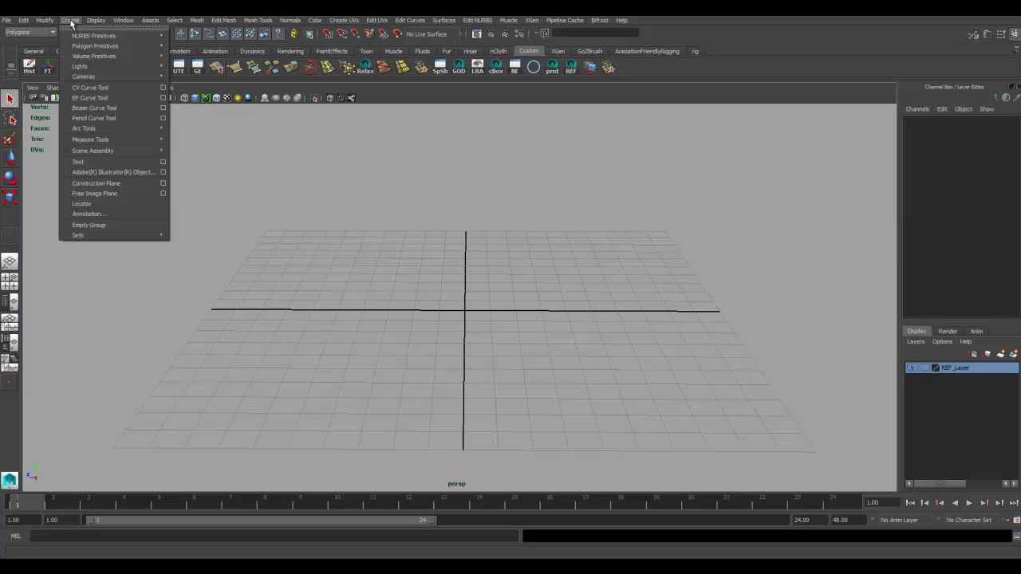
click(70, 20)
- Create a grid-snapped square polygon centred on the origin, with its corners 10 cm out along X and Z
alt+drag(416, 323, 413, 343)
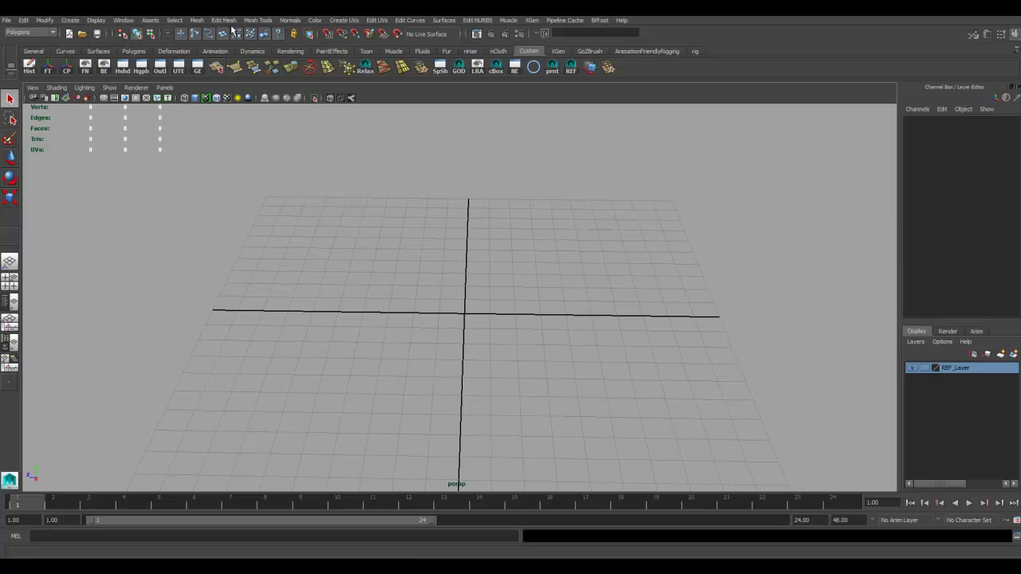
click(235, 68)
alt+drag(529, 301, 519, 327)
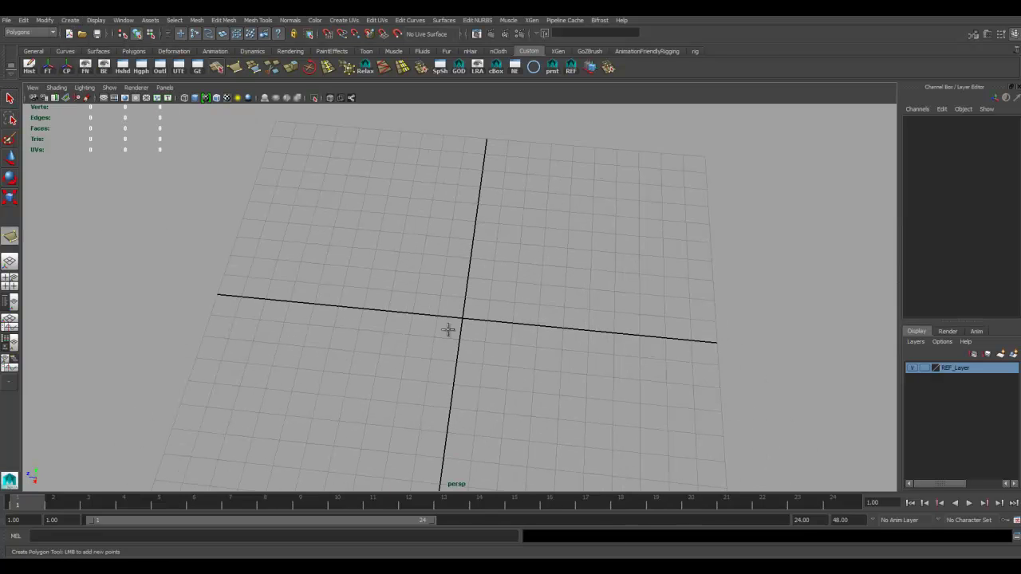
key(x)
click(432, 338)
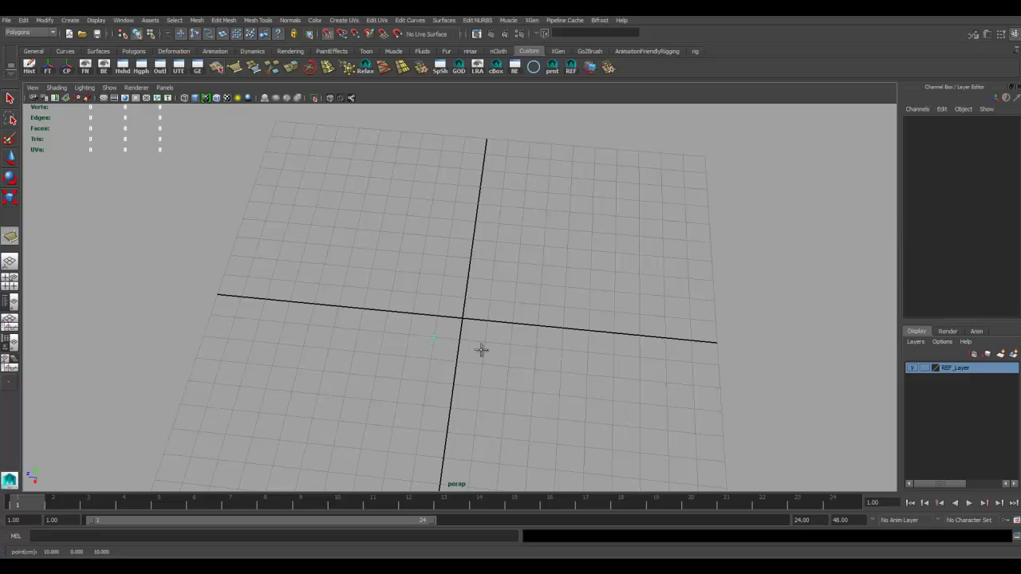
click(486, 341)
click(490, 293)
click(438, 297)
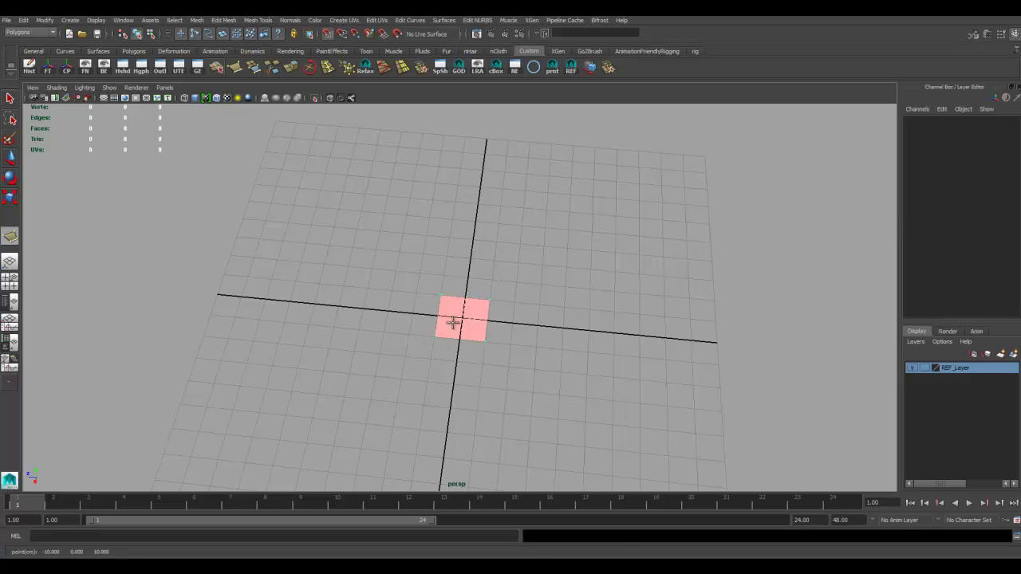
key(Return)
- Assign a new Lambert material to the square polygon
mouse_move(531, 391)
alt+mouse_down()
mouse_move(566, 401)
mouse_move(541, 400)
alt+mouse_up()
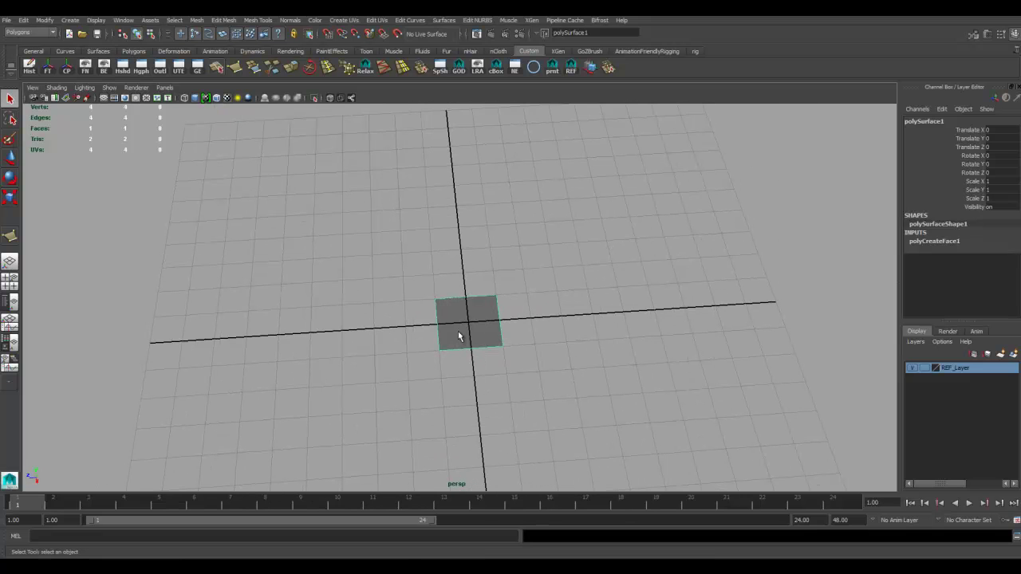
right_drag(458, 331, 474, 552)
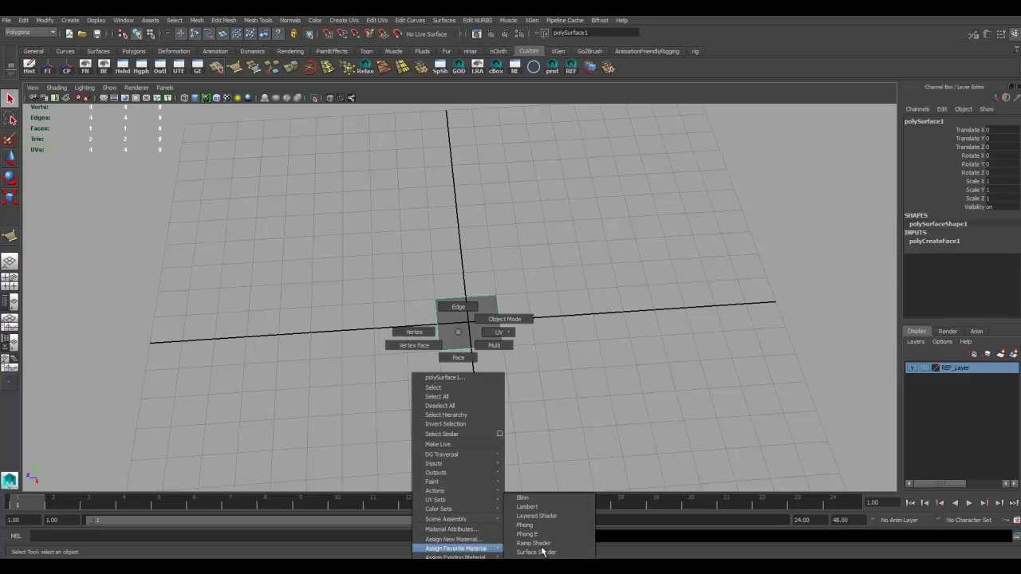
right_drag(543, 551, 528, 507)
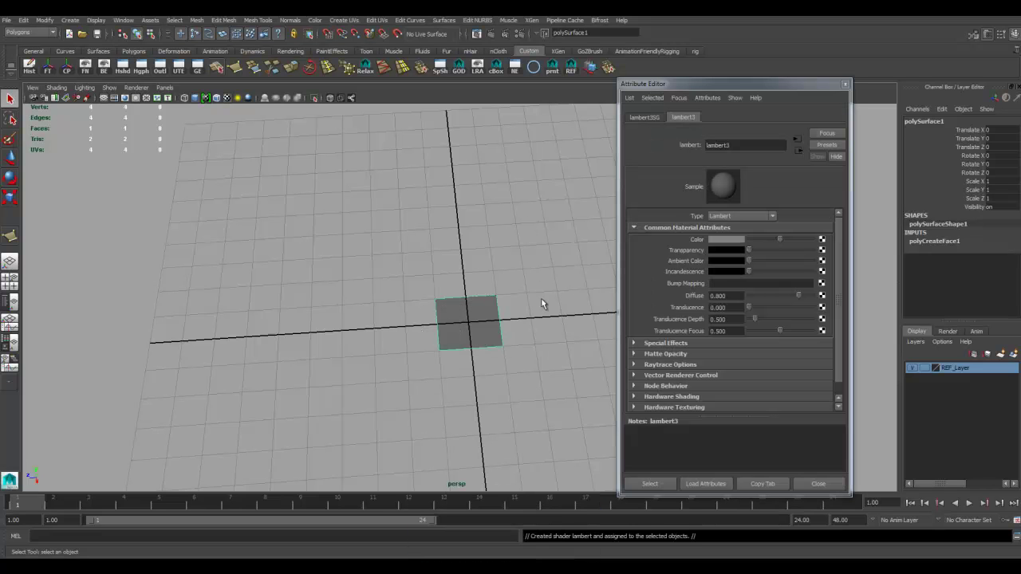
- Connect a File texture to the Lambert's color and load Beetle_Bamboo.tga from the sourceimages folder
alt+drag(541, 298, 694, 252)
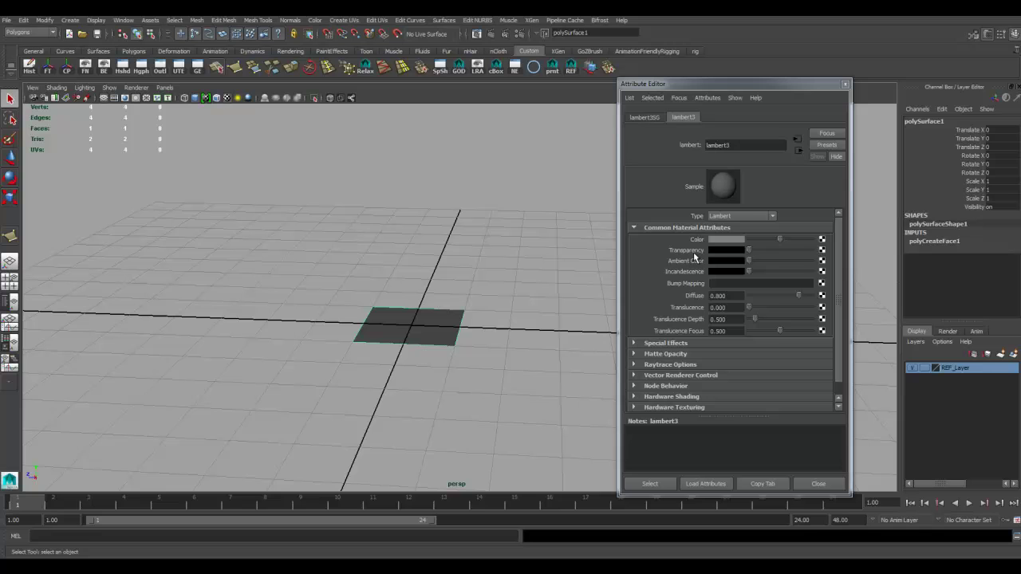
click(823, 239)
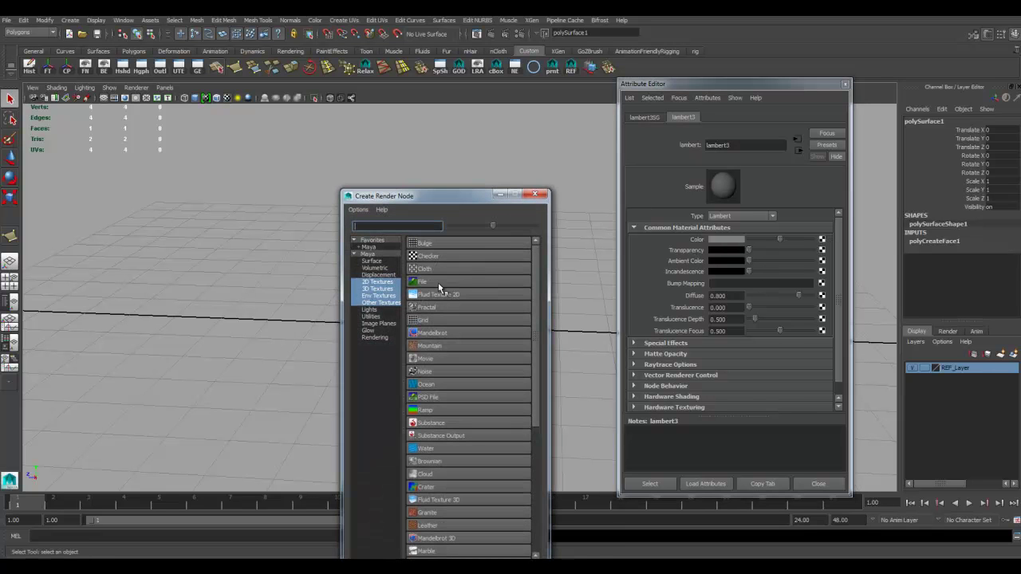
click(423, 281)
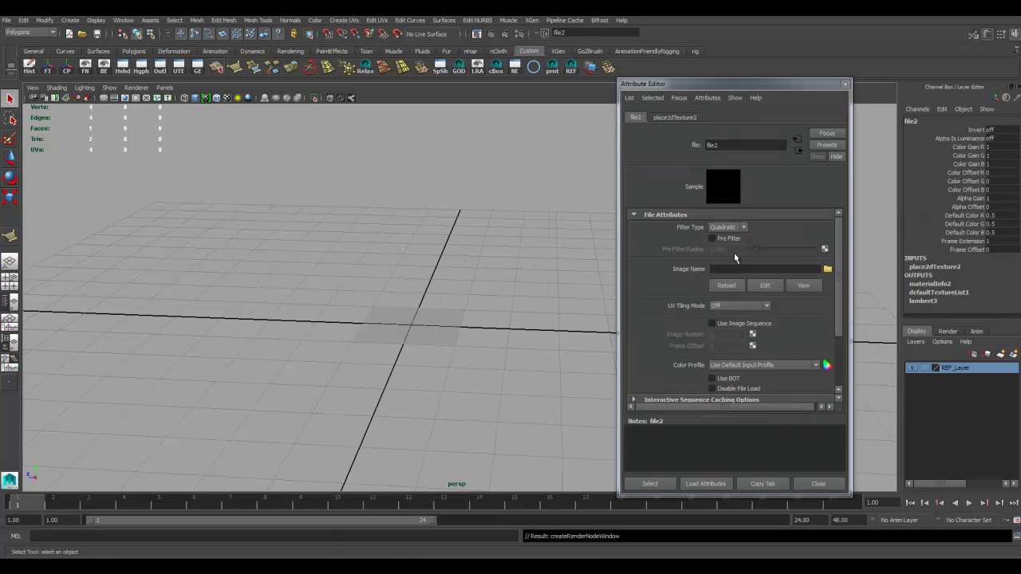
click(827, 269)
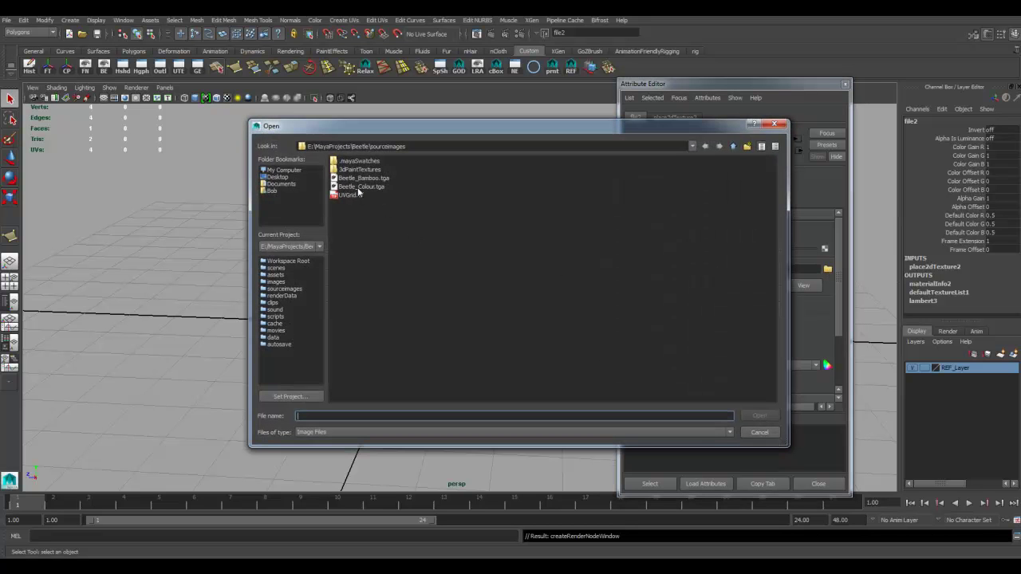
click(360, 187)
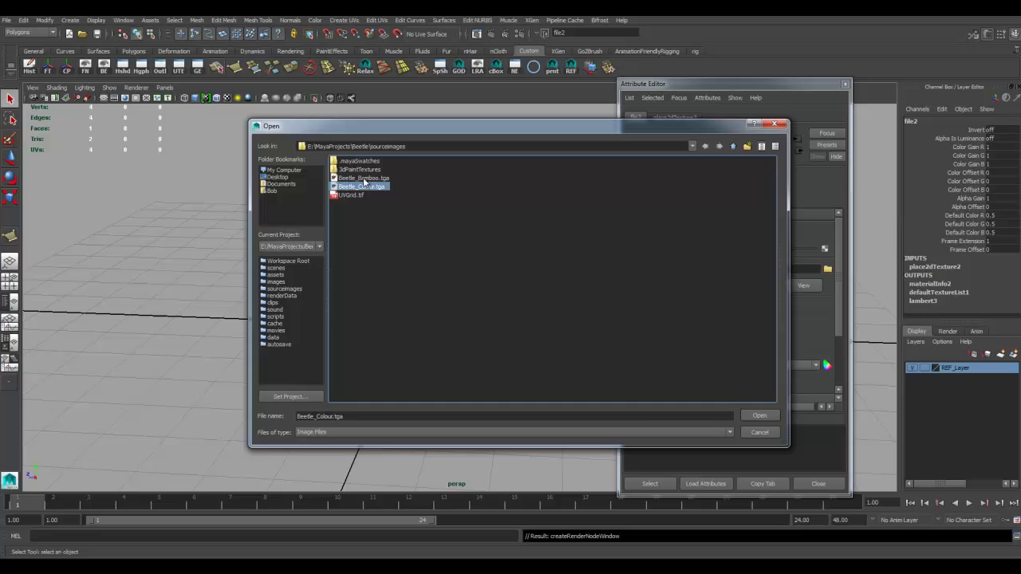
key(Up)
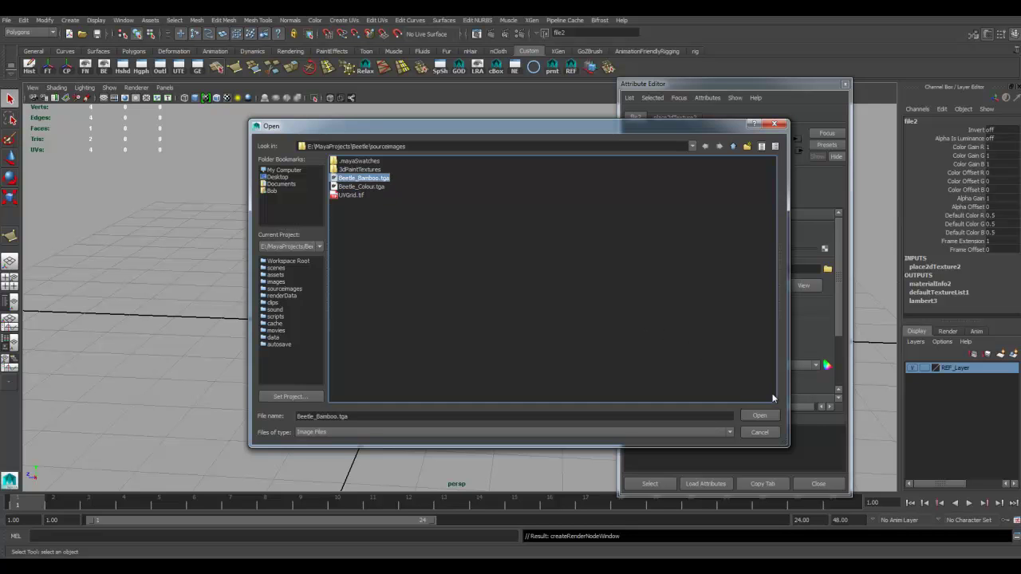
click(760, 416)
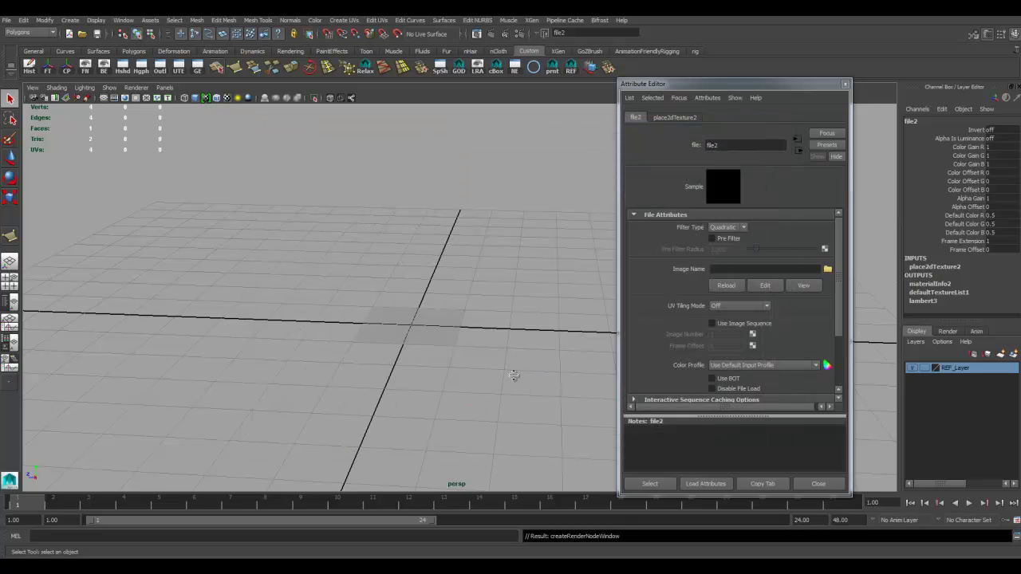
- Refresh the texture's sample swatch and reopen the file node connected to the beetle plane's Lambert color
alt+drag(466, 338, 473, 375)
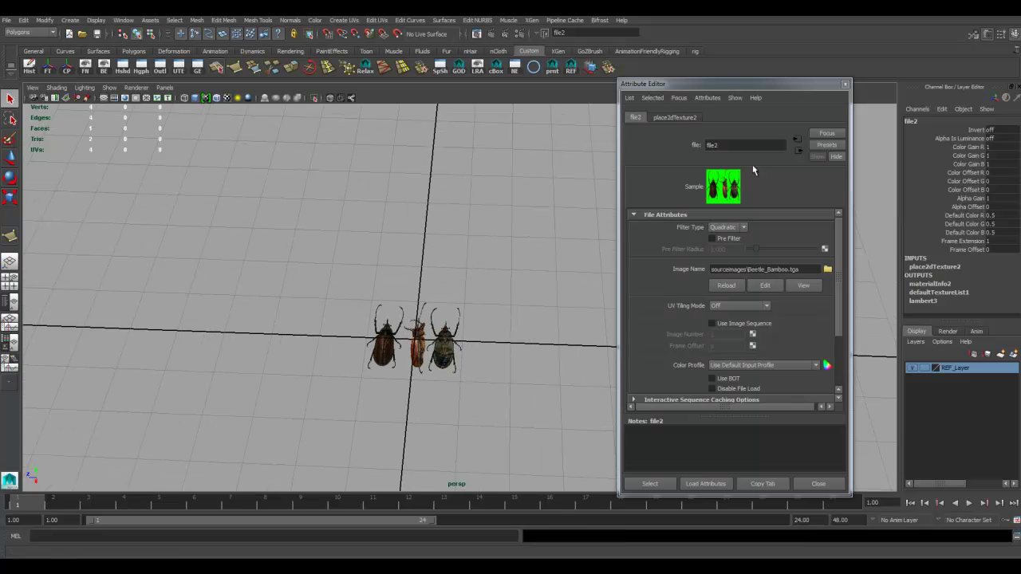
click(721, 191)
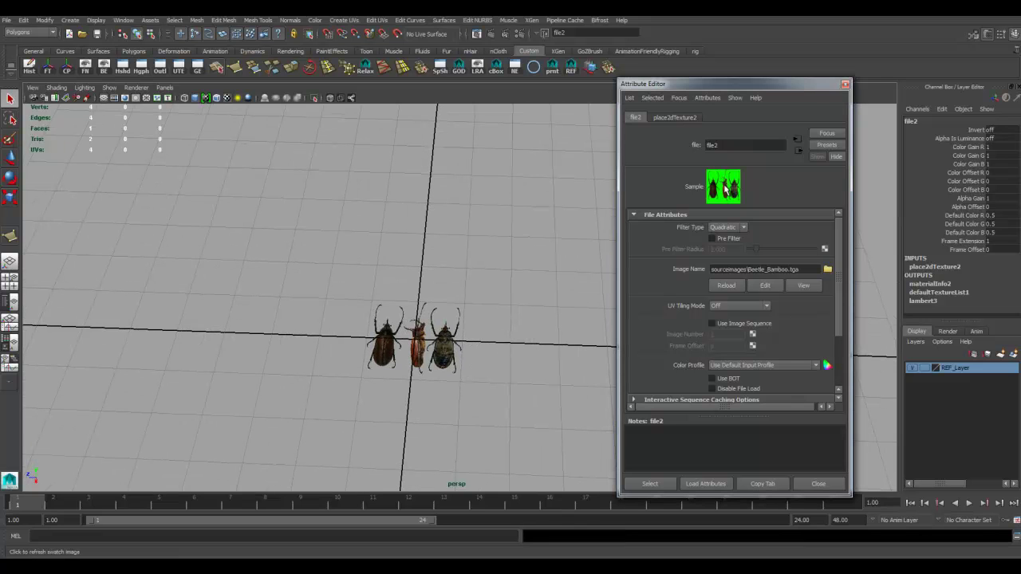
alt+right_drag(470, 346, 598, 359)
click(452, 328)
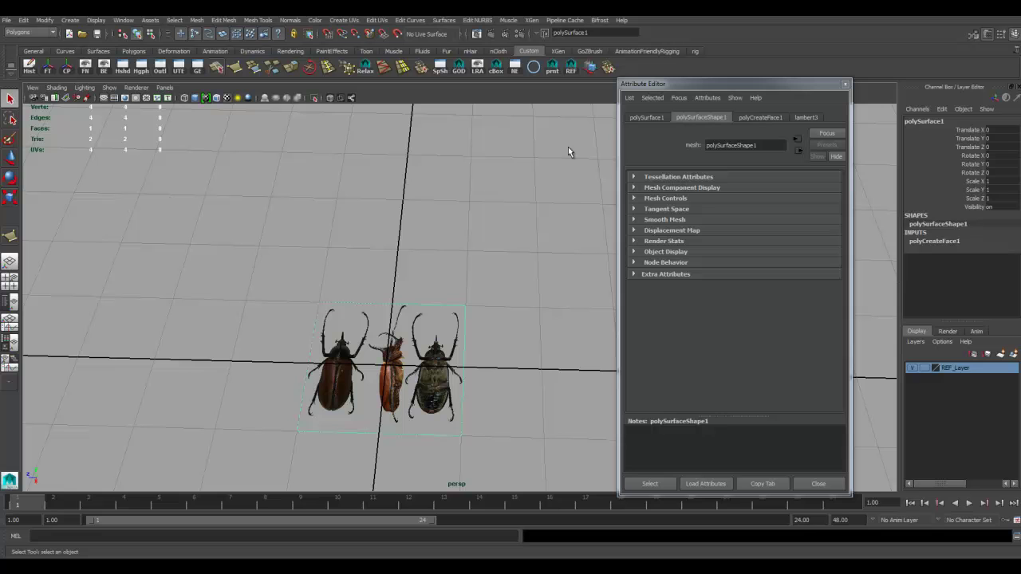
click(805, 117)
click(823, 239)
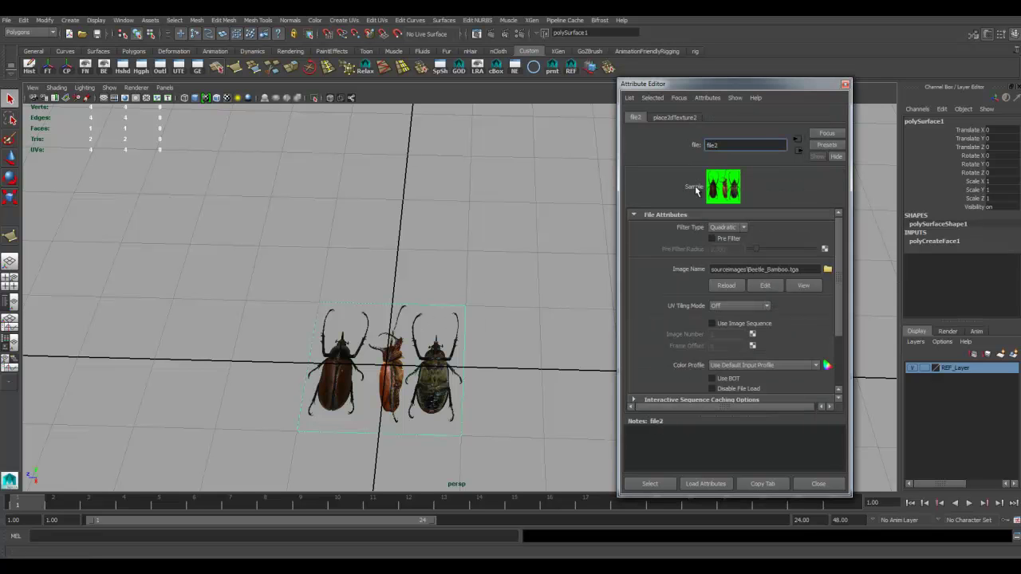
- Review the general Settings and Display preferences, including the maximum swatch resolution, and save the preferences
click(126, 21)
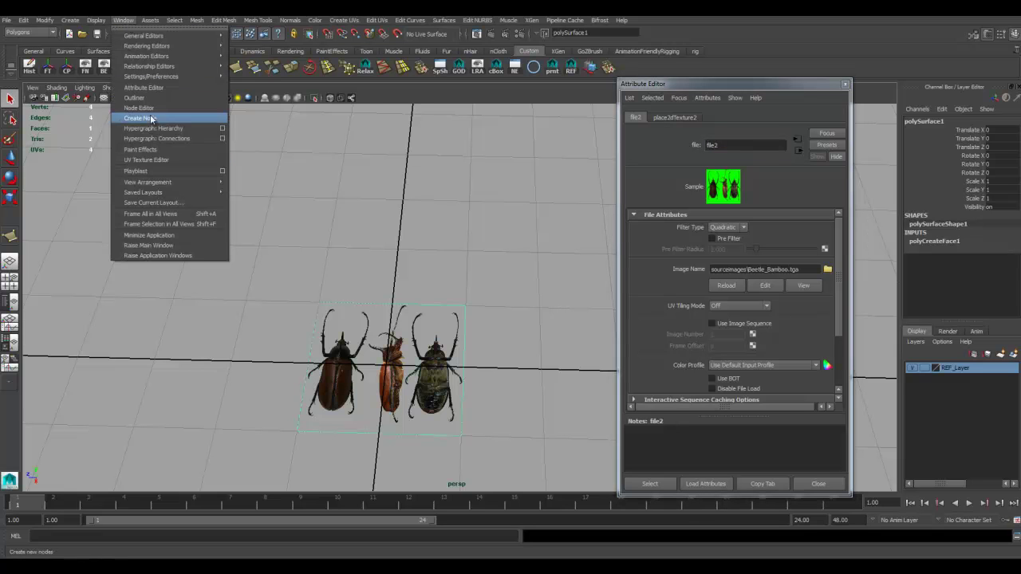
mouse_move(159, 76)
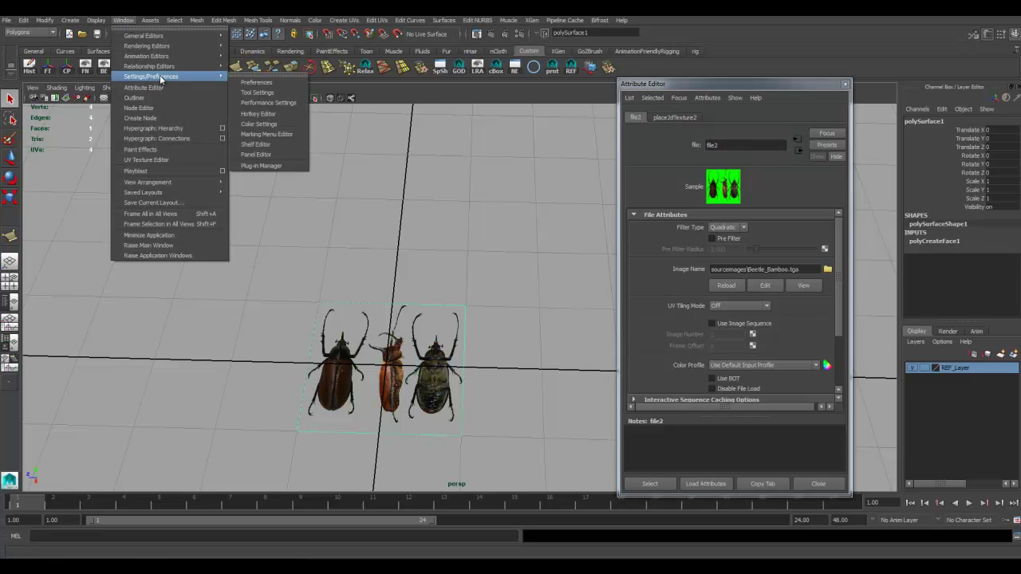
click(257, 83)
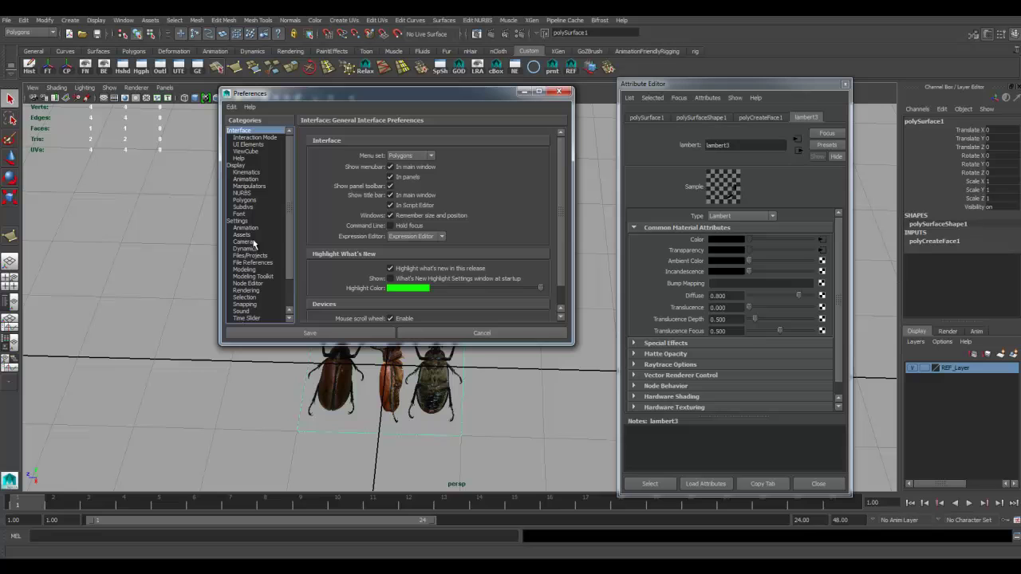
click(240, 221)
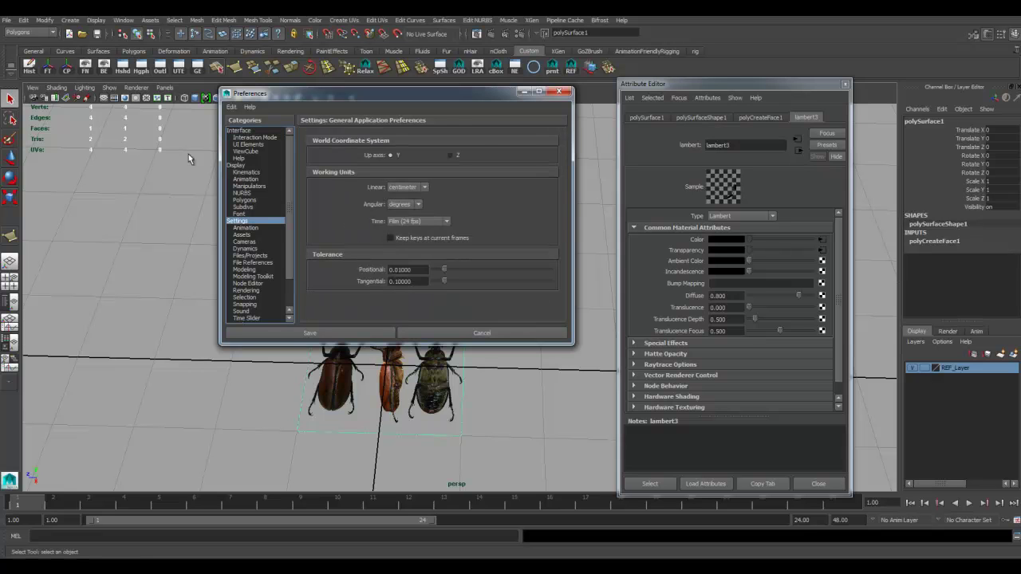
click(236, 166)
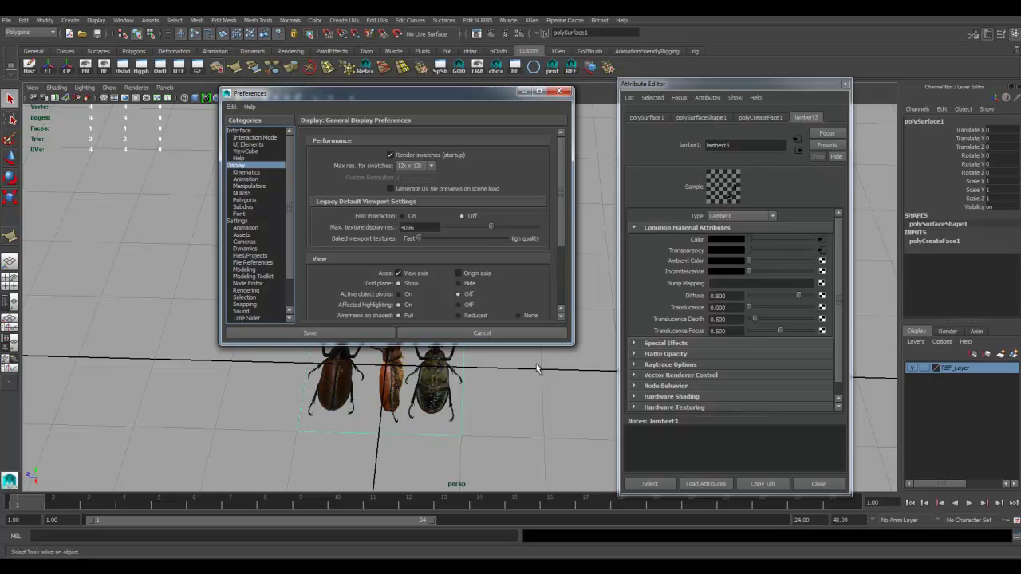
click(389, 336)
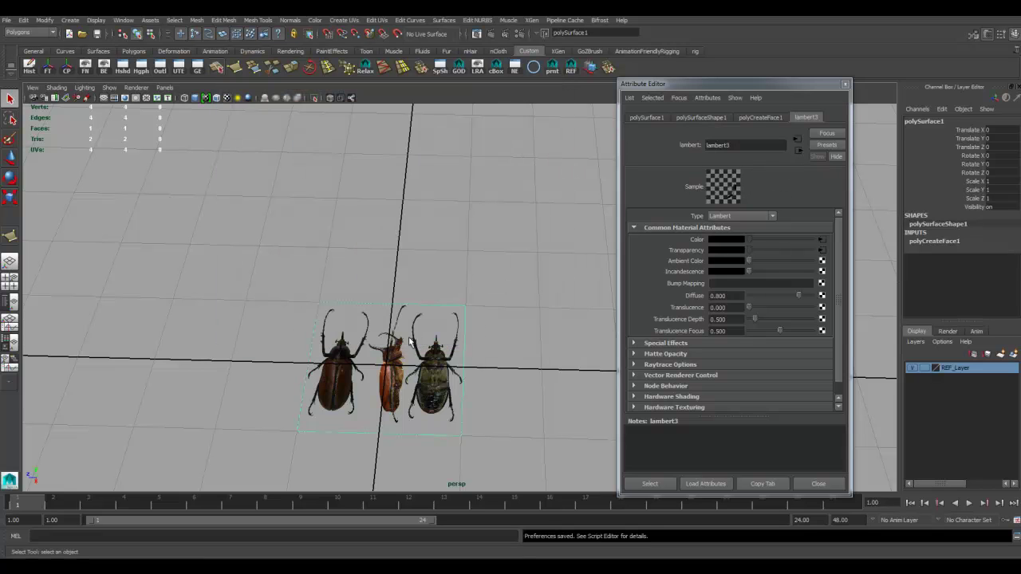
- Close the material attributes and set the beetle plane's Scale Z to 3.888
alt+drag(454, 339, 341, 381)
key(ctrl+a)
click(10, 198)
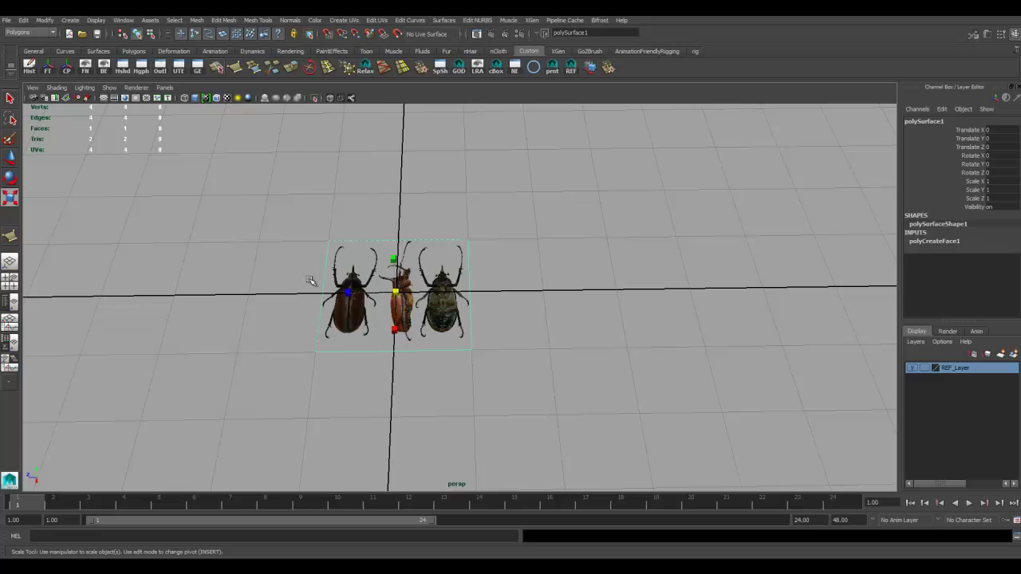
alt+drag(575, 321, 540, 345)
mouse_move(347, 295)
mouse_down()
mouse_move(336, 294)
mouse_move(347, 294)
mouse_up()
double_click(1002, 199)
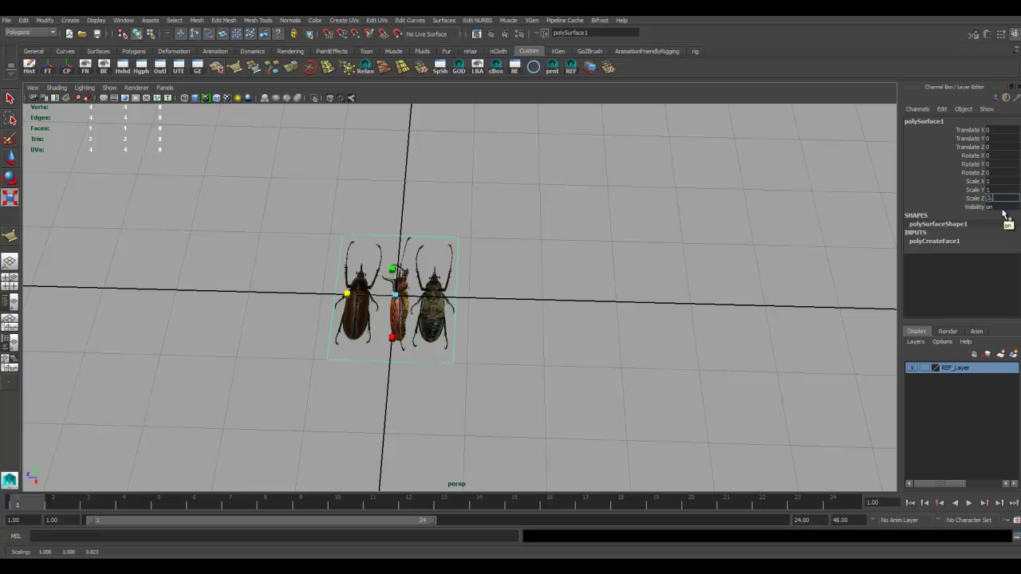
text(3.888)
key(Return)
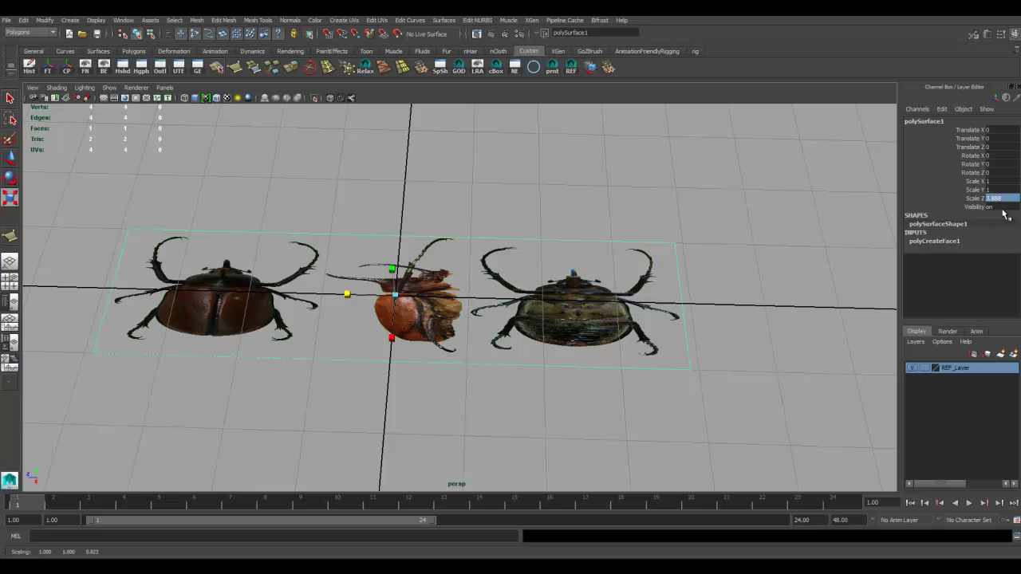
- Set the beetle plane's Scale X to 2.592
mouse_move(346, 332)
alt+mouse_down()
mouse_move(358, 335)
mouse_move(331, 357)
mouse_move(346, 337)
alt+mouse_up()
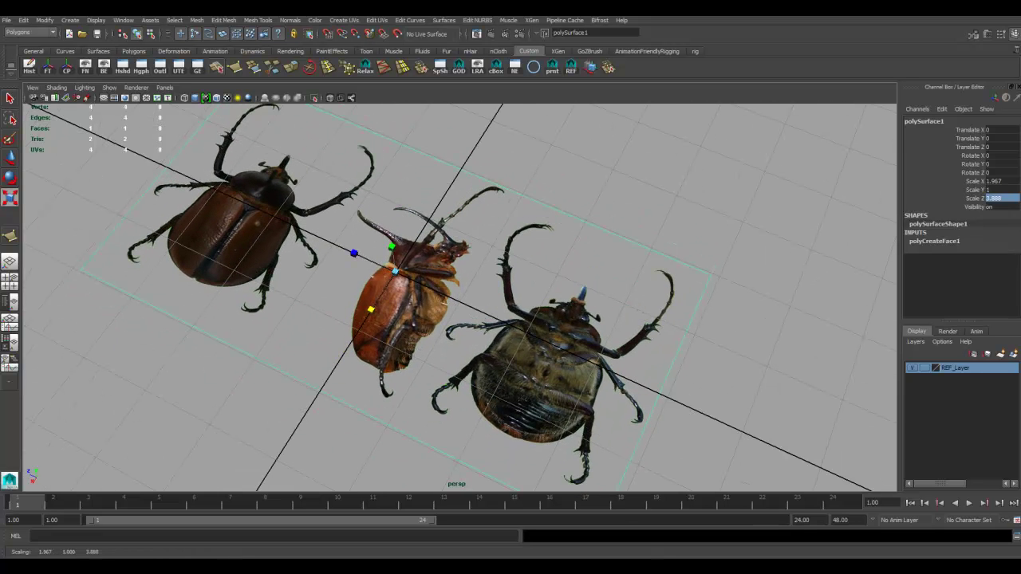
double_click(998, 182)
key(Return)
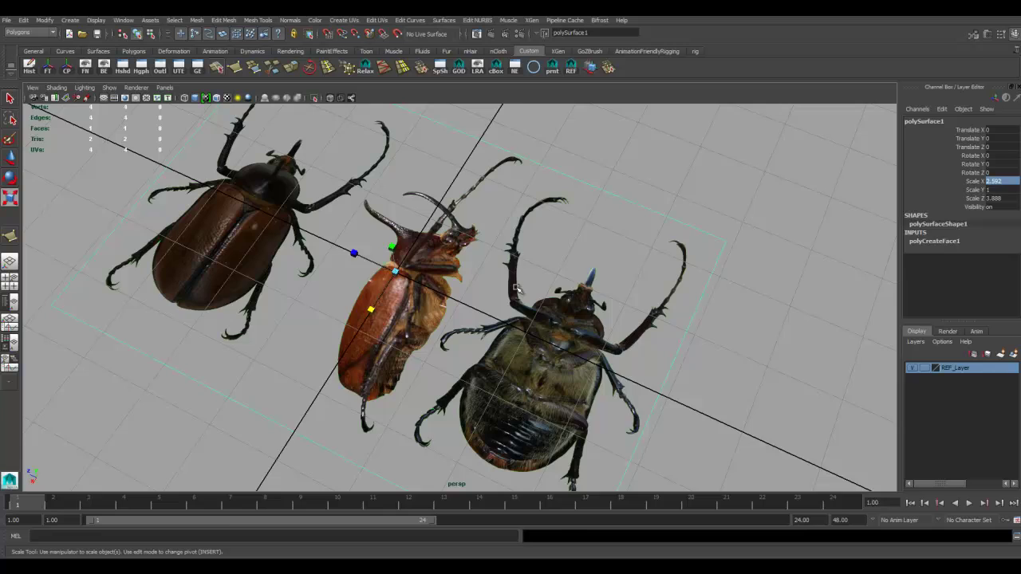
- Scale the beetle plane up uniformly beyond the grid, to about 11.521 in X, 4.445 in Y and 17.281 in Z
alt+drag(582, 287, 613, 313)
alt+right_drag(641, 289, 600, 305)
alt+drag(814, 210, 729, 250)
alt+right_drag(728, 285, 456, 301)
drag(435, 293, 832, 291)
alt+right_drag(832, 291, 451, 299)
mouse_move(454, 297)
mouse_down()
mouse_move(481, 298)
mouse_move(463, 298)
mouse_move(473, 298)
mouse_up()
alt+middle_drag(508, 305, 509, 314)
alt+drag(509, 313, 456, 297)
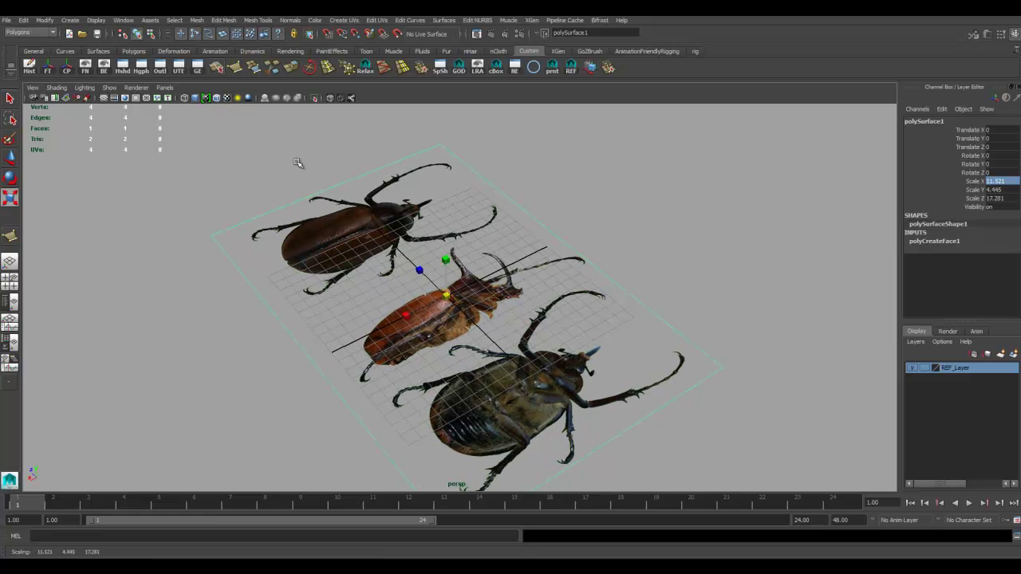
- Delete the beetle plane's construction history and freeze its transformations
click(29, 68)
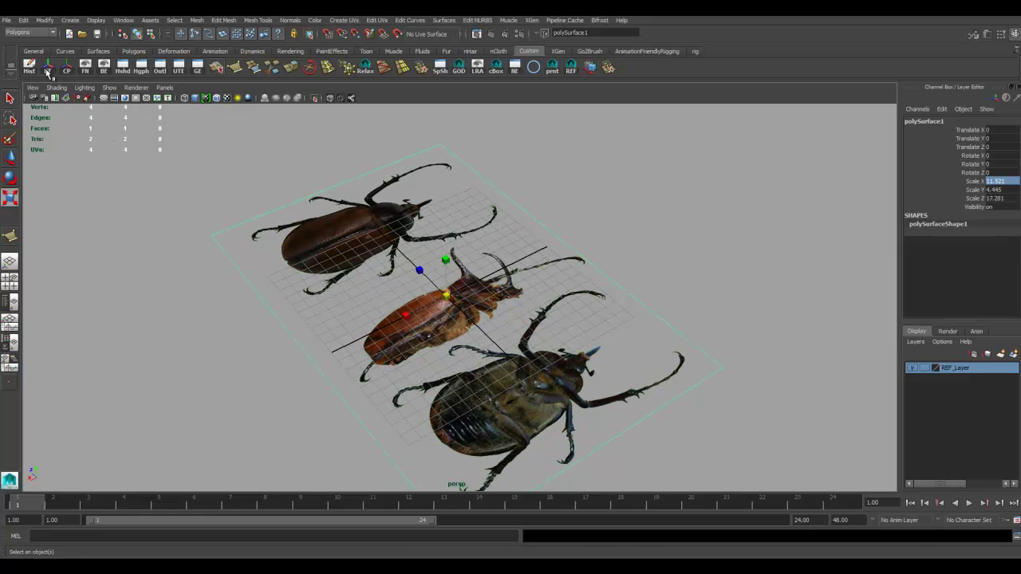
click(47, 69)
alt+drag(472, 308, 623, 275)
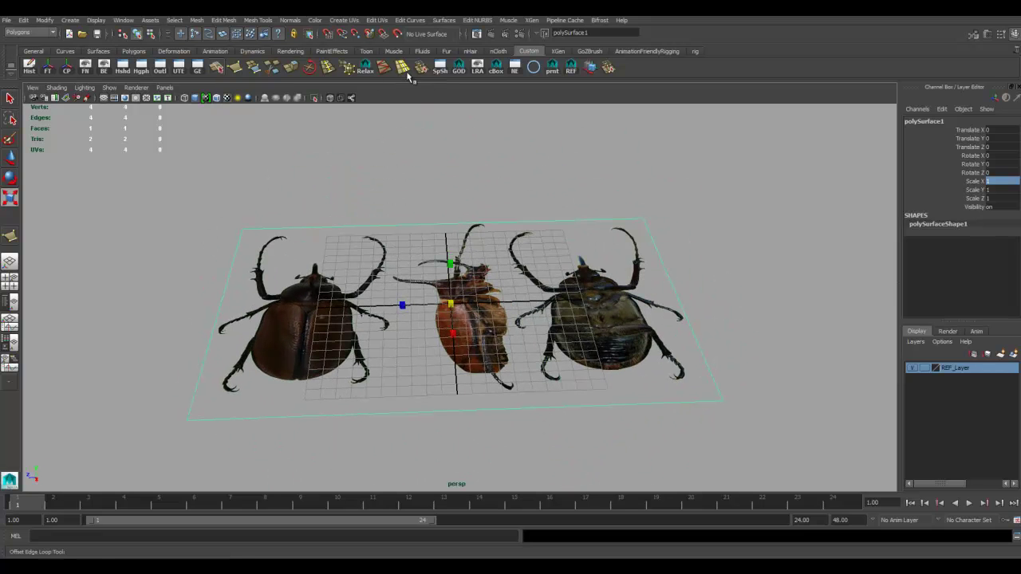
- Insert two edge loops across the plane, one on each side of the middle side-view beetle
click(328, 68)
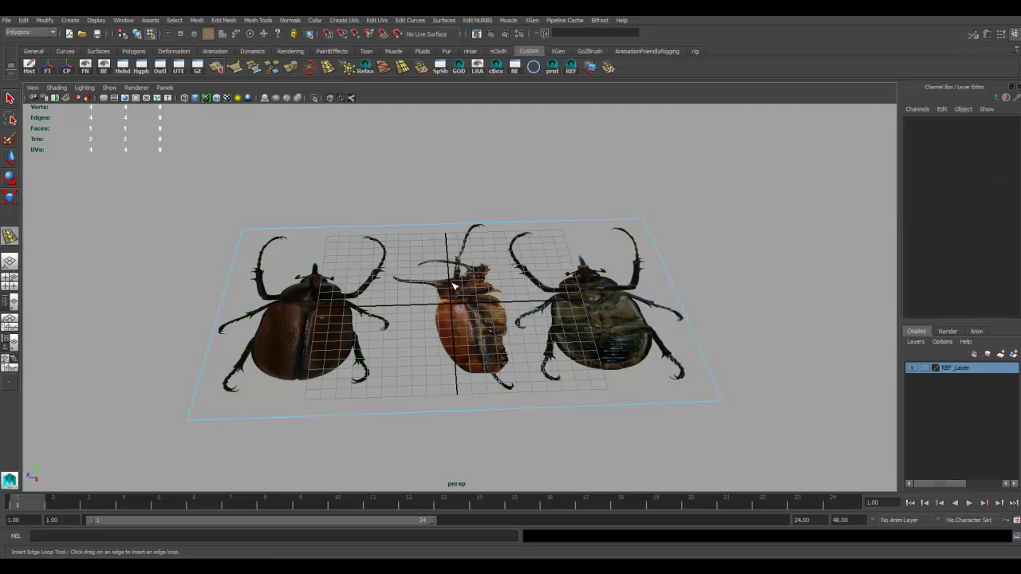
click(397, 230)
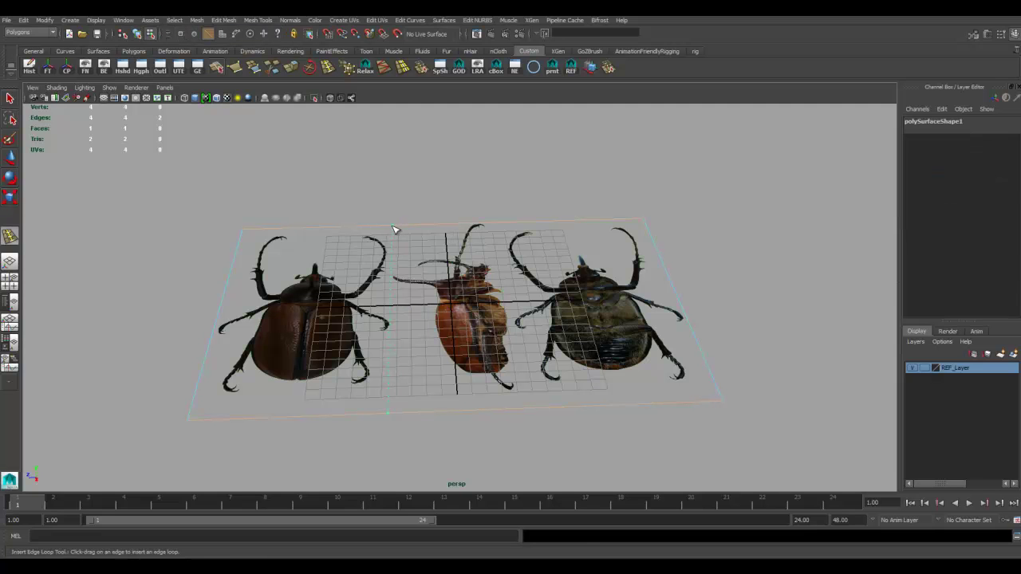
click(393, 230)
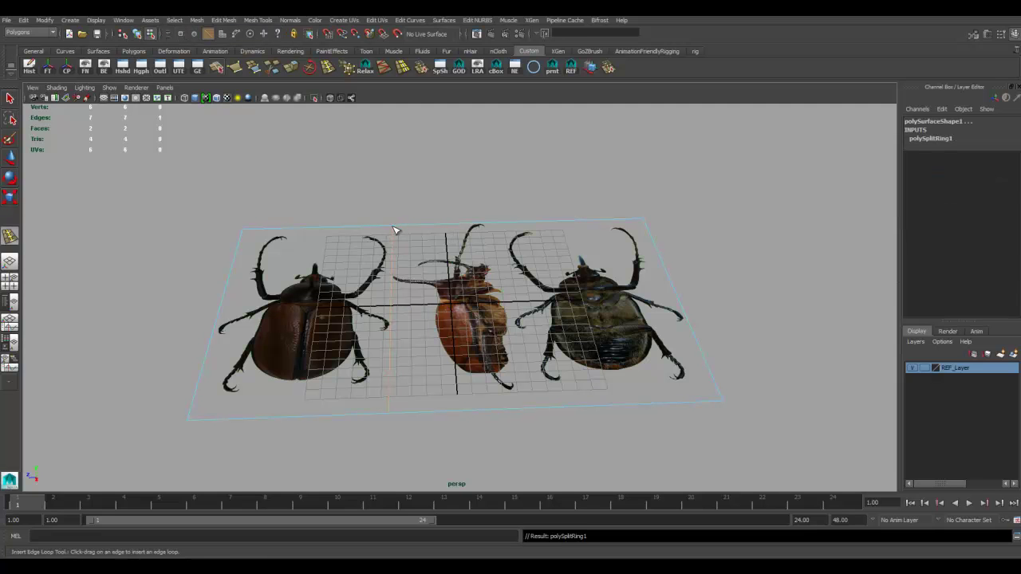
click(494, 229)
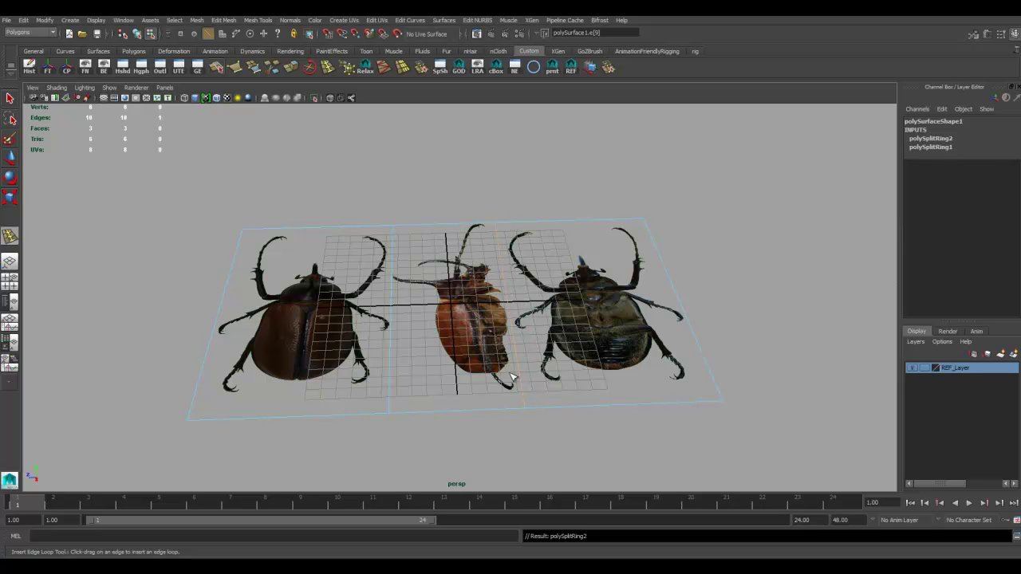
alt+drag(526, 327, 527, 308)
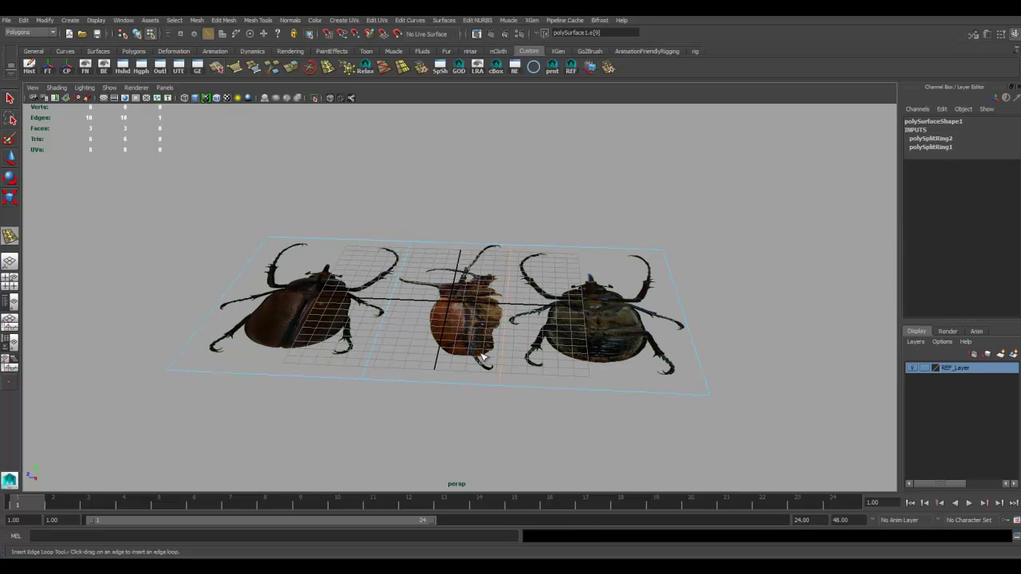
alt+drag(400, 366, 529, 388)
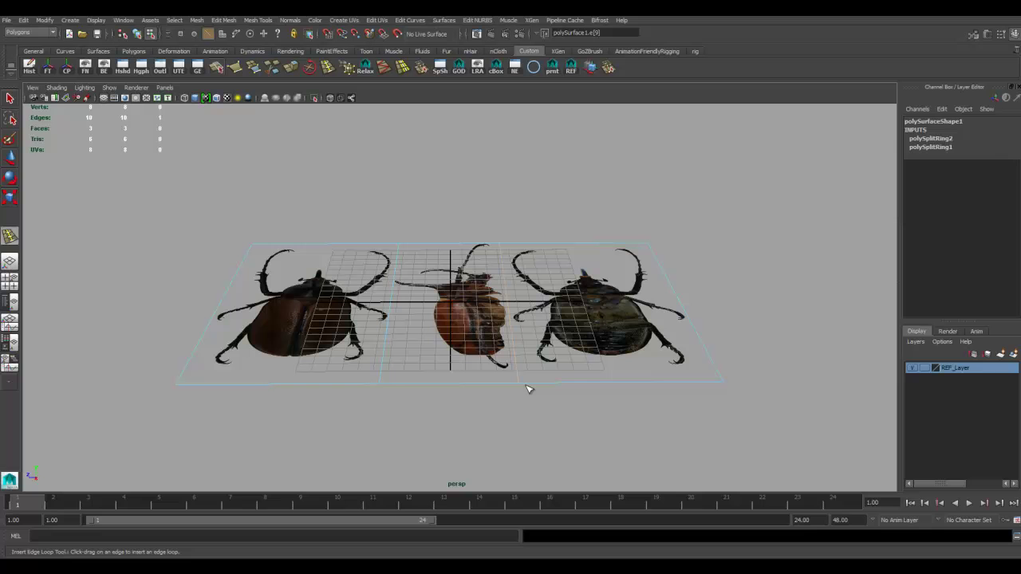
- Select both inserted edges between the beetles and detach them
click(9, 162)
alt+drag(549, 326, 606, 343)
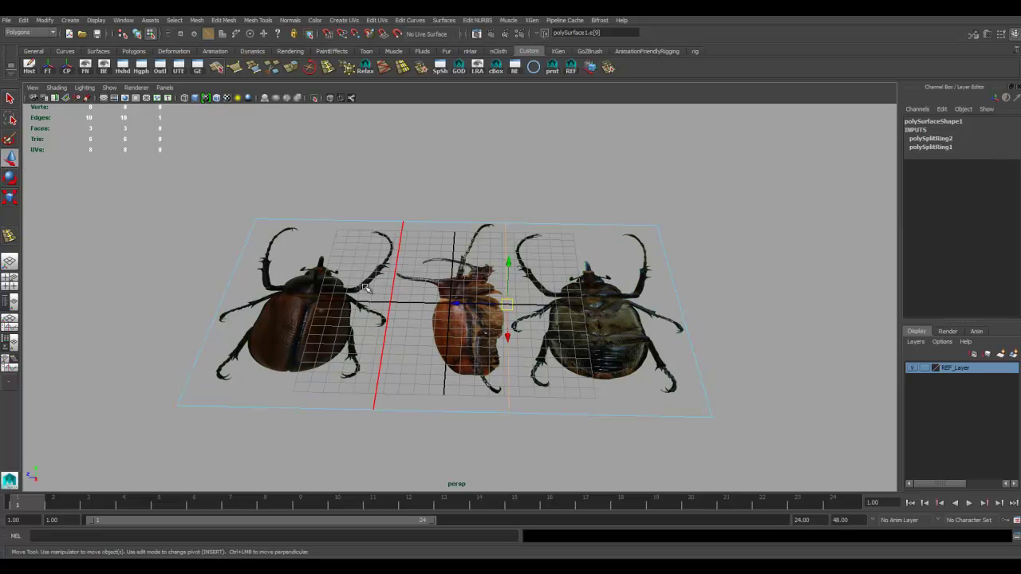
shift+click(398, 344)
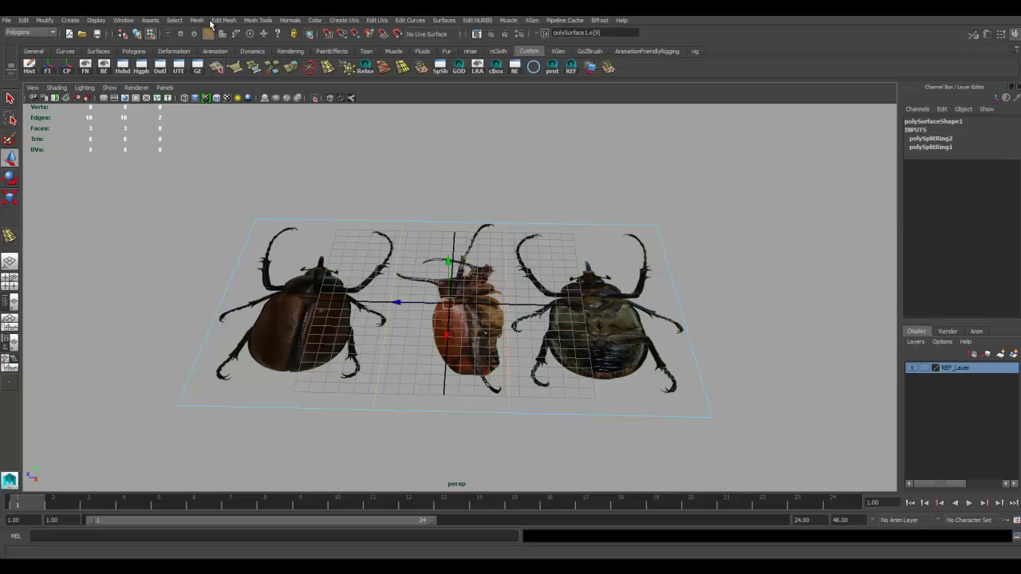
click(215, 20)
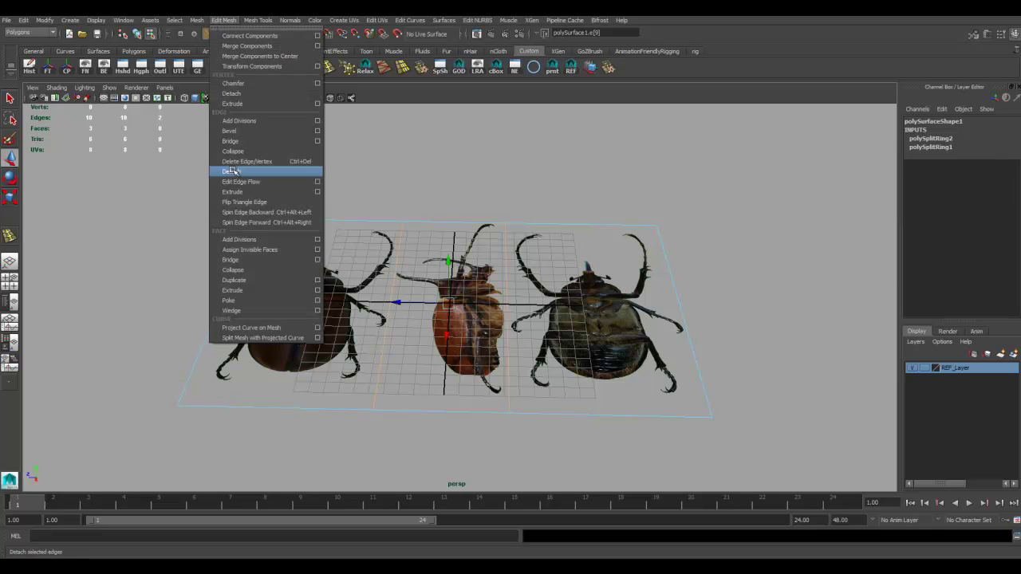
click(231, 171)
click(220, 20)
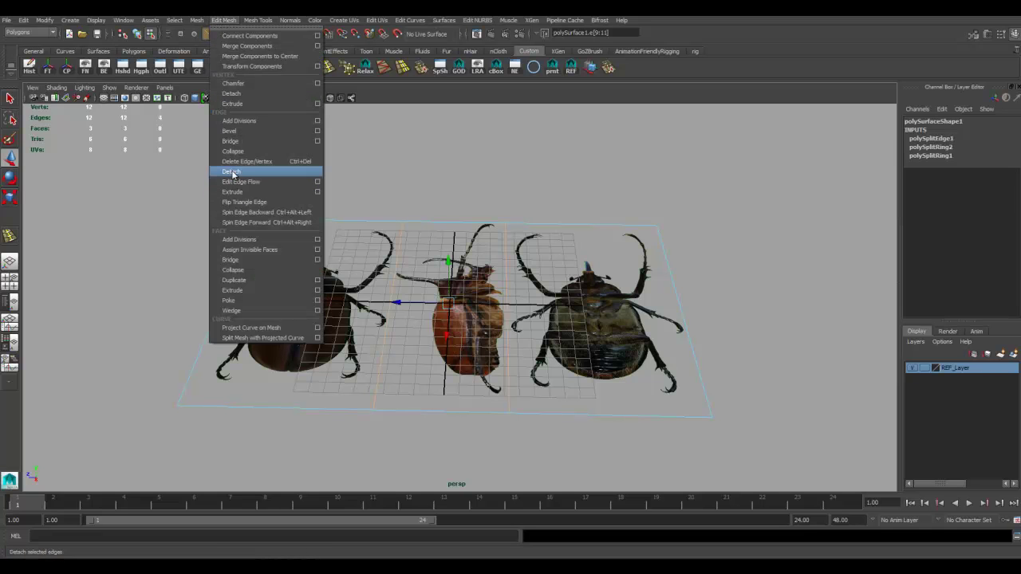
click(661, 426)
- Separate the detached beetle mesh into individual plane objects and delete their construction history
alt+drag(515, 333, 514, 349)
right_drag(514, 348, 573, 311)
click(555, 325)
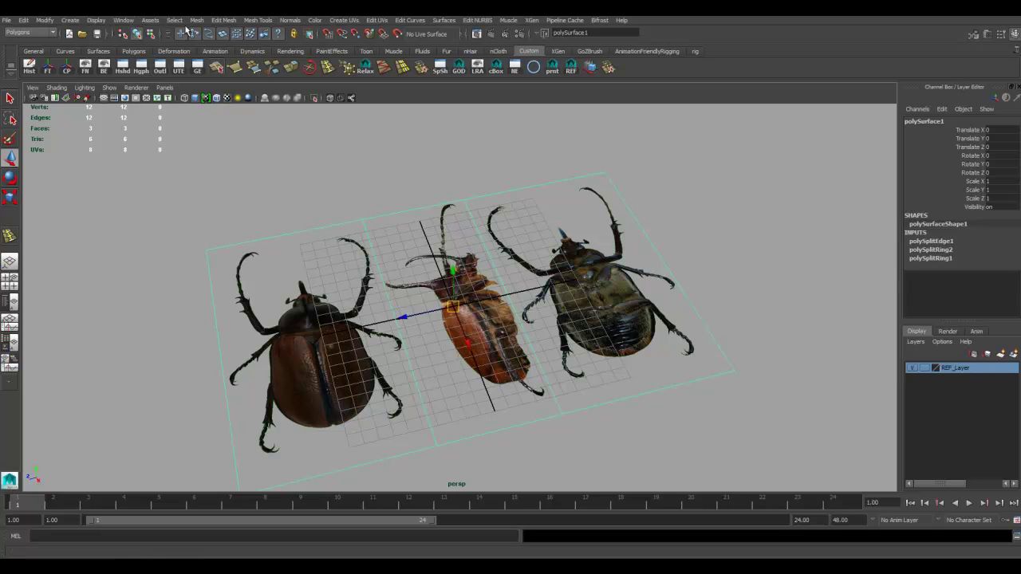
click(197, 20)
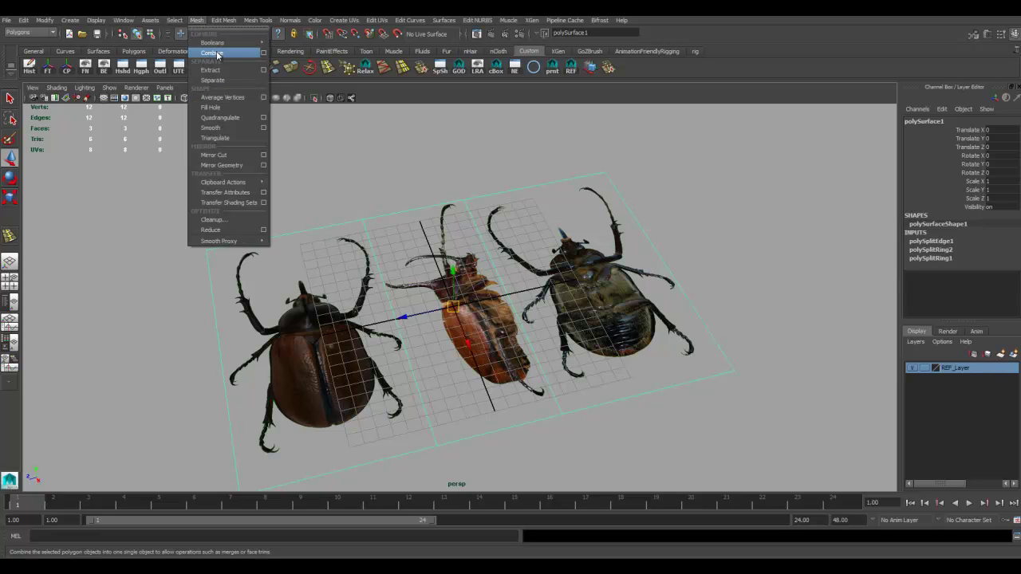
click(214, 80)
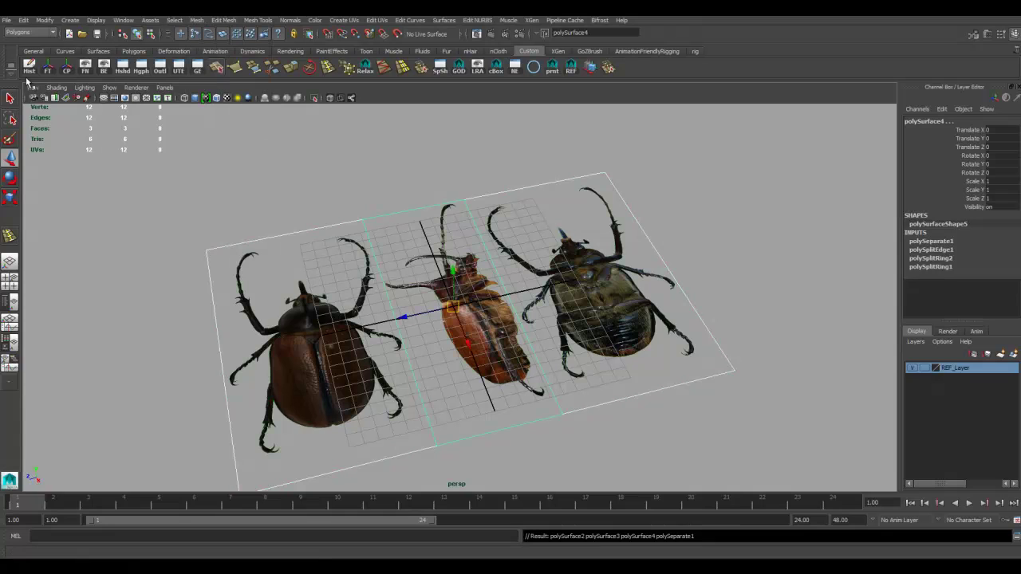
click(29, 66)
alt+drag(389, 277, 409, 225)
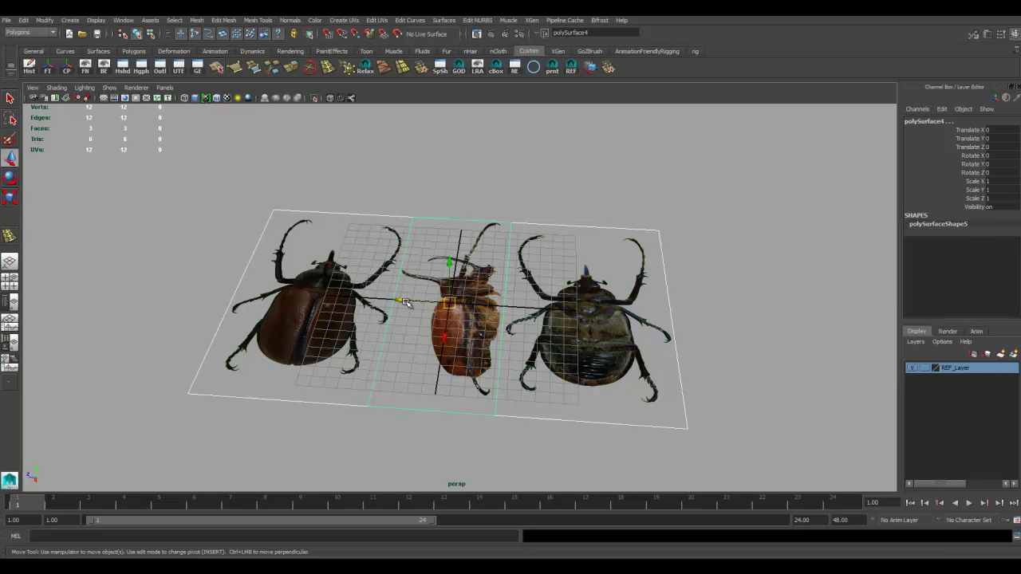
alt+drag(406, 302, 371, 302)
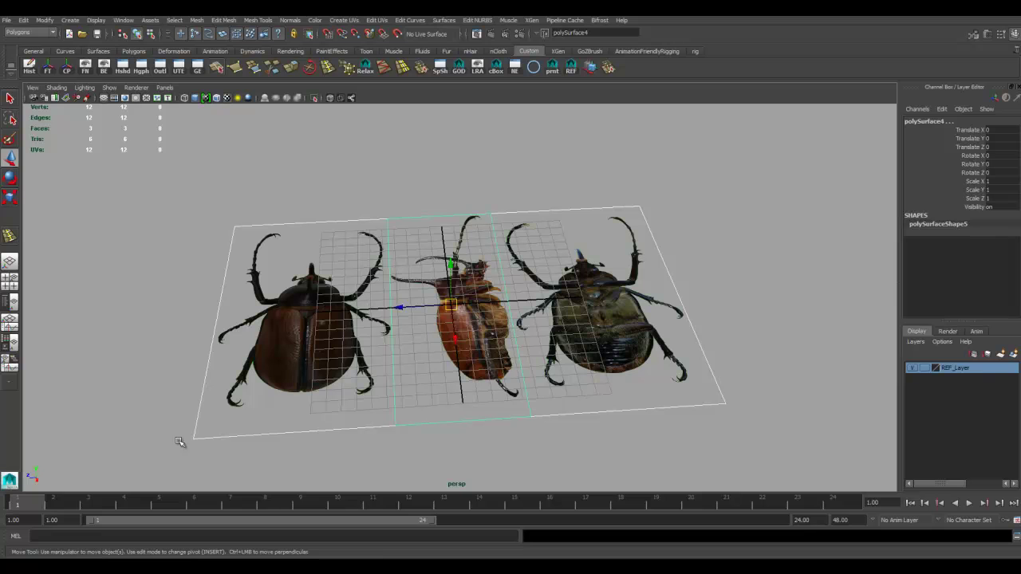
- Open the Hypergraph Hierarchy beside the beetle planes and frame the polySurface nodes
key(e)
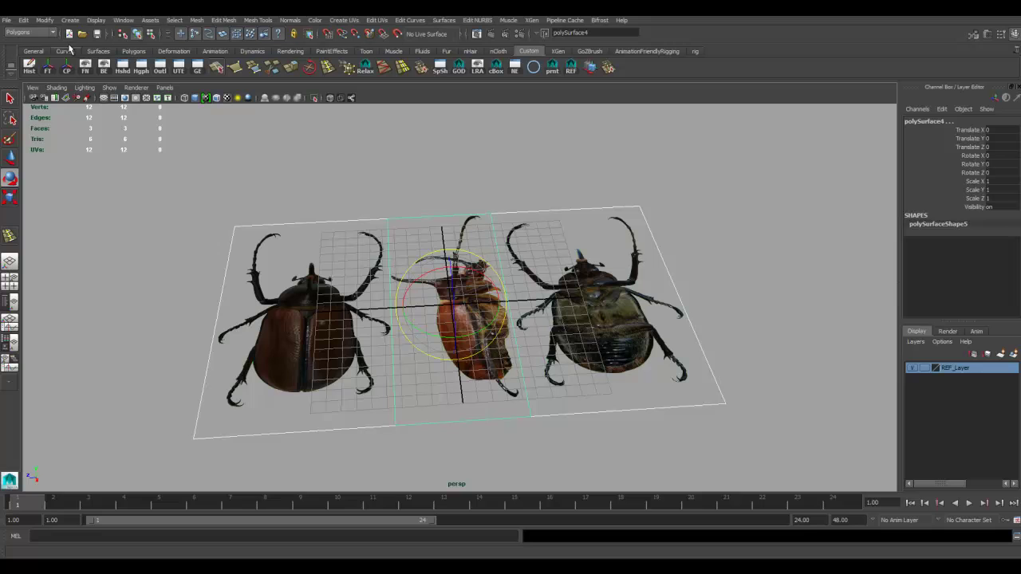
click(130, 70)
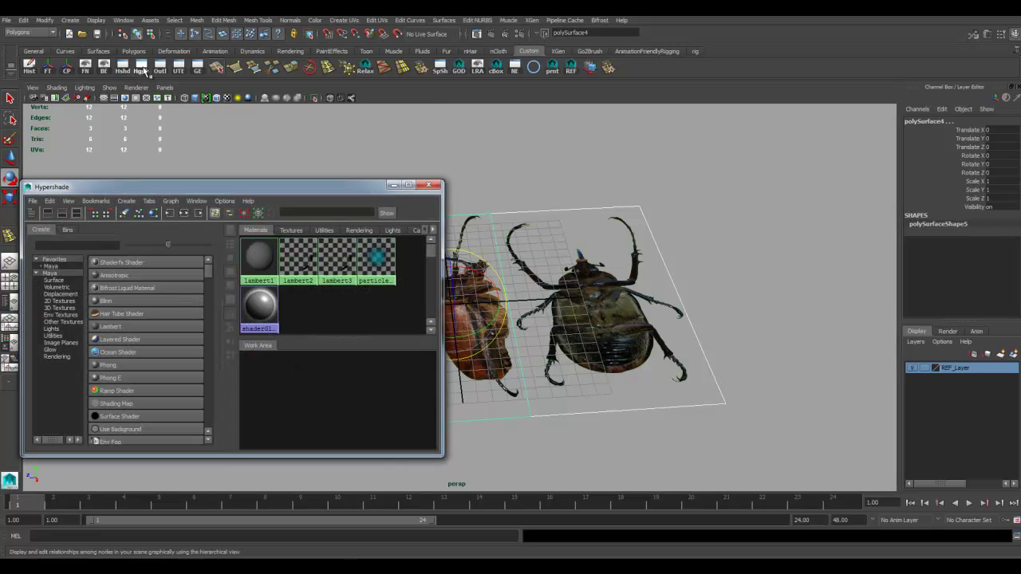
click(430, 186)
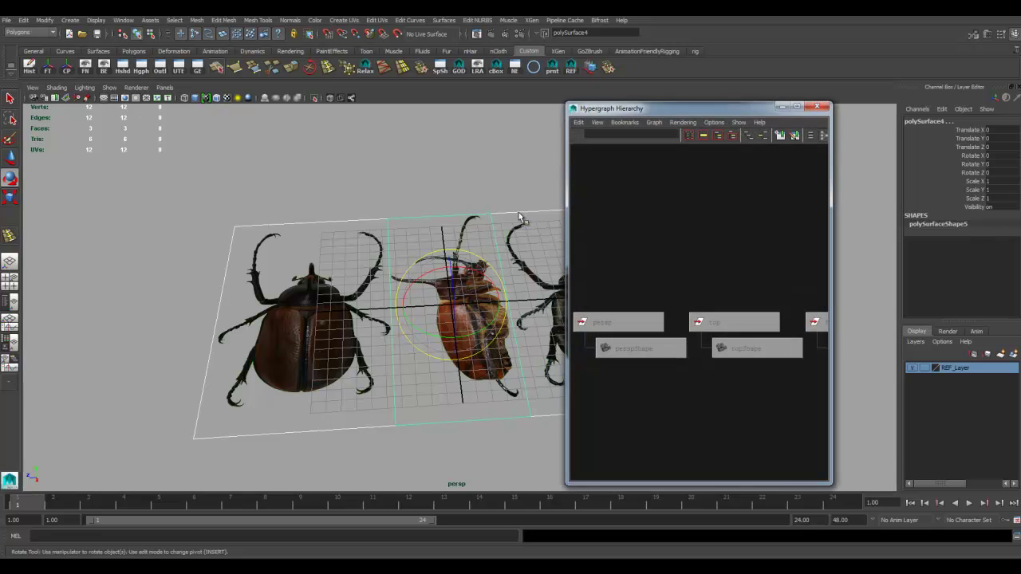
drag(669, 107, 137, 77)
key(f)
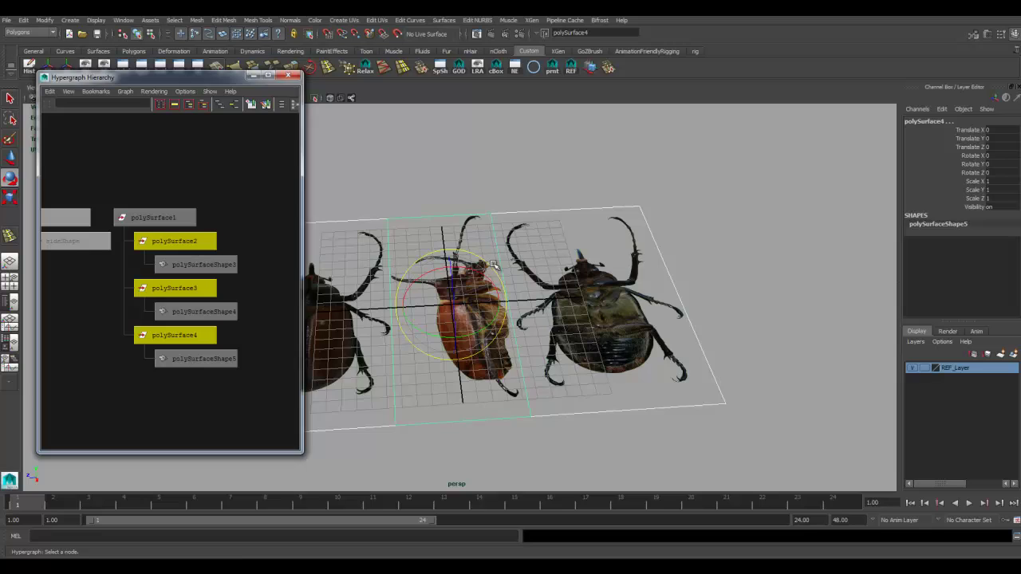
alt+middle_drag(493, 265, 579, 261)
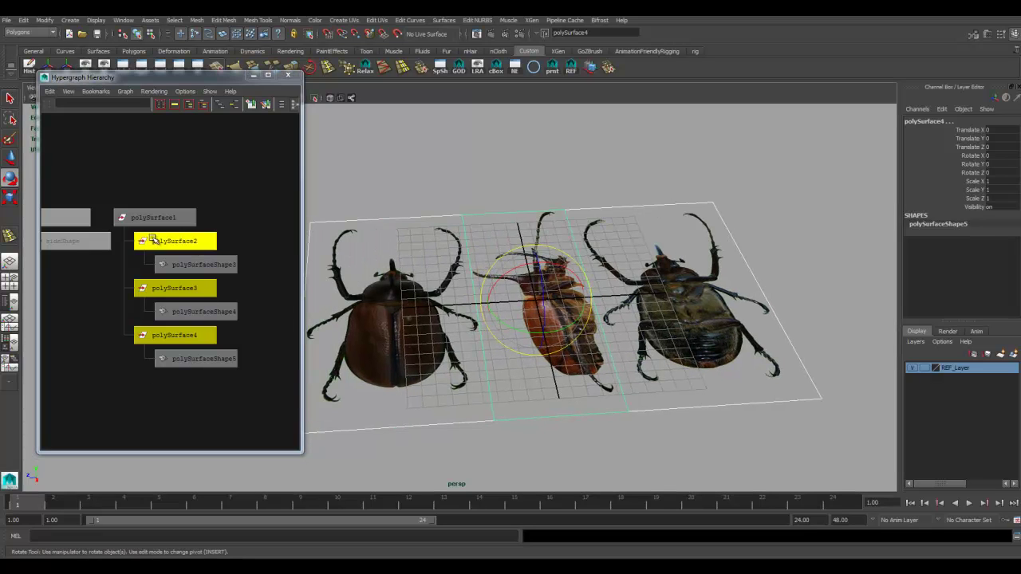
- Select the polySurface1 group and rotate it about the Y axis until the three beetles line up along X
click(136, 217)
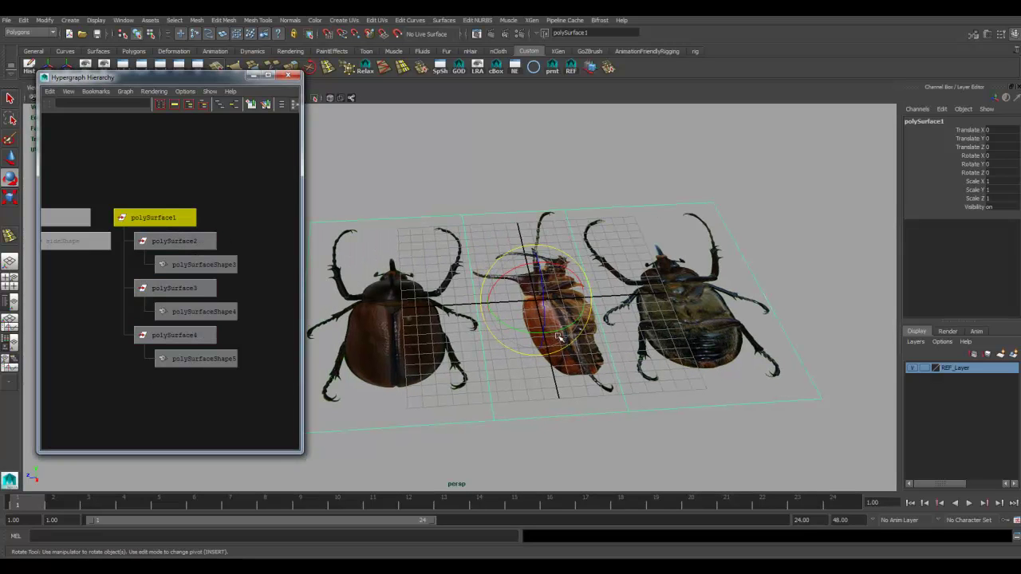
drag(556, 331, 619, 317)
mouse_move(562, 335)
alt+mouse_down()
mouse_move(672, 333)
mouse_move(592, 325)
mouse_move(630, 367)
mouse_move(602, 364)
mouse_move(605, 351)
mouse_move(577, 329)
mouse_move(560, 334)
alt+mouse_up()
- Select the middle side-view plane and stand it upright by rotating it -90 degrees about X
key(w)
click(560, 361)
key(e)
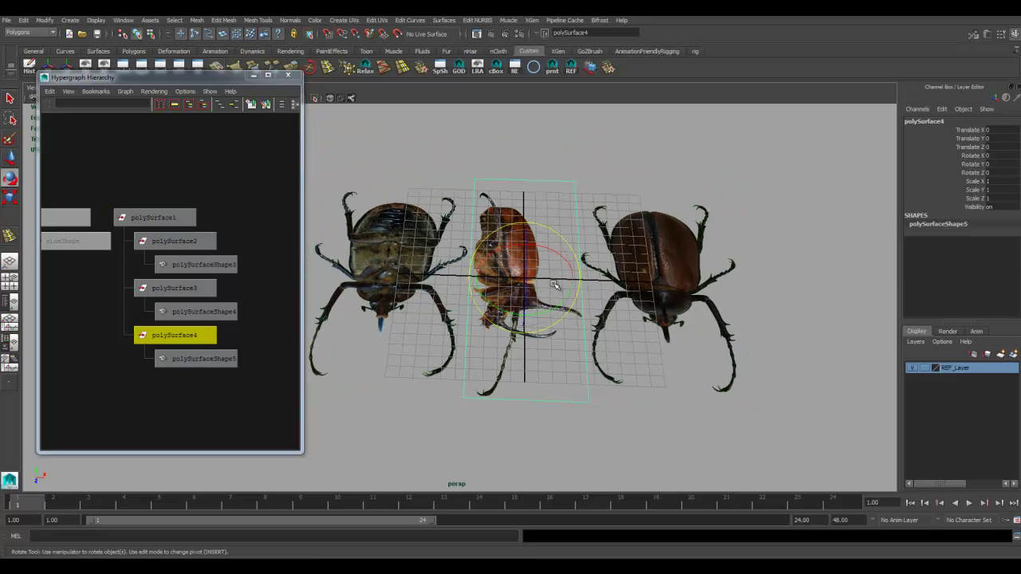
drag(559, 257, 490, 249)
mouse_move(566, 337)
alt+mouse_down()
mouse_move(541, 351)
mouse_move(560, 336)
alt+mouse_up()
- Raise the upright side-view plane to Translate Y 42.179 so its lower edge meets the grid
key(w)
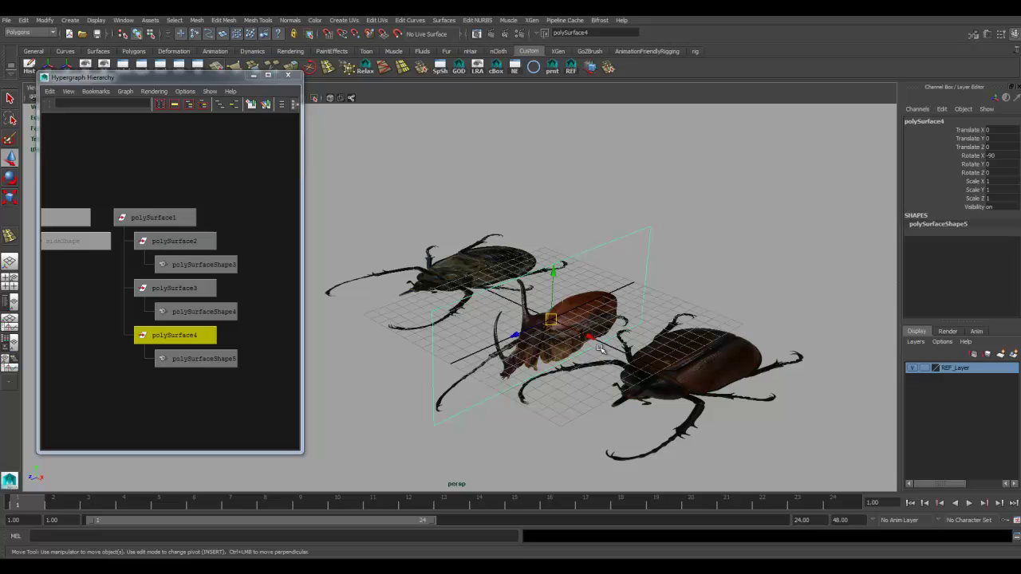
drag(554, 274, 582, 227)
drag(157, 78, 127, 165)
alt+drag(668, 347, 606, 348)
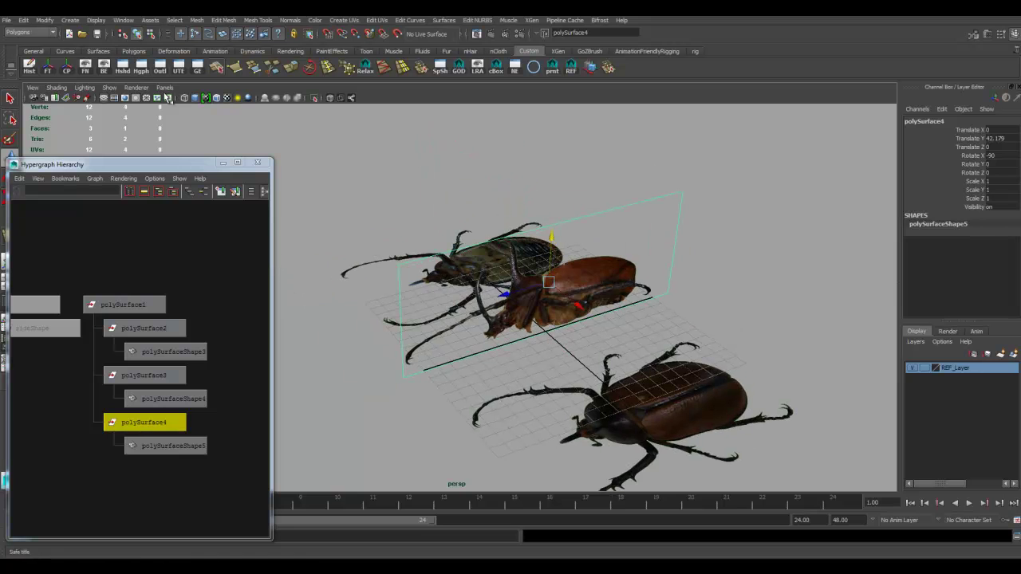
- Switch the perspective view's renderer to Viewport 2.0
click(136, 88)
click(147, 114)
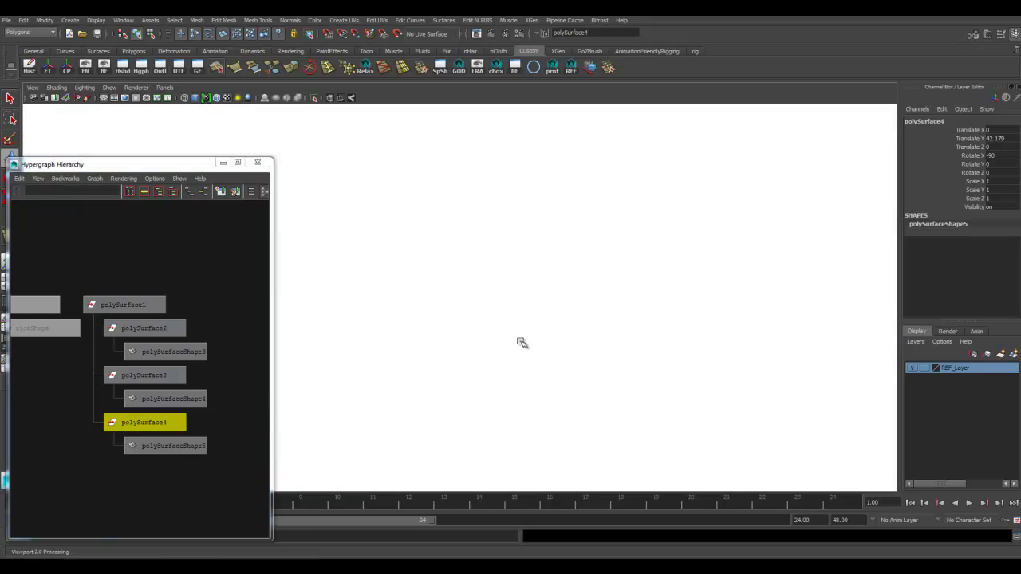
alt+drag(523, 343, 452, 266)
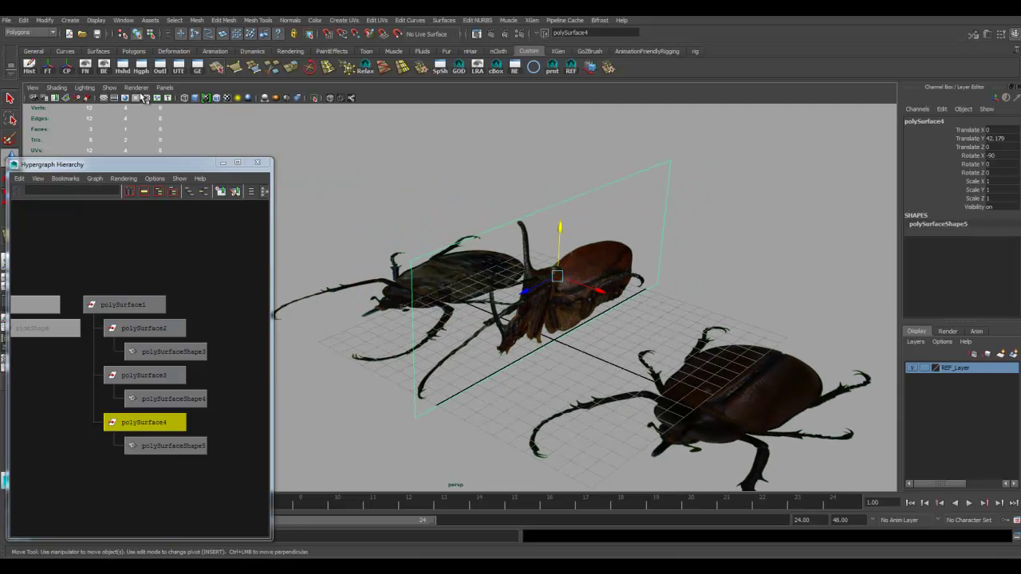
click(136, 88)
- Move the upright side-view plane along the X axis to the underside-view beetle and deselect it
alt+drag(364, 210, 490, 167)
mouse_move(543, 311)
alt+mouse_down()
mouse_move(570, 353)
mouse_move(588, 354)
mouse_move(535, 326)
alt+mouse_up()
click(455, 351)
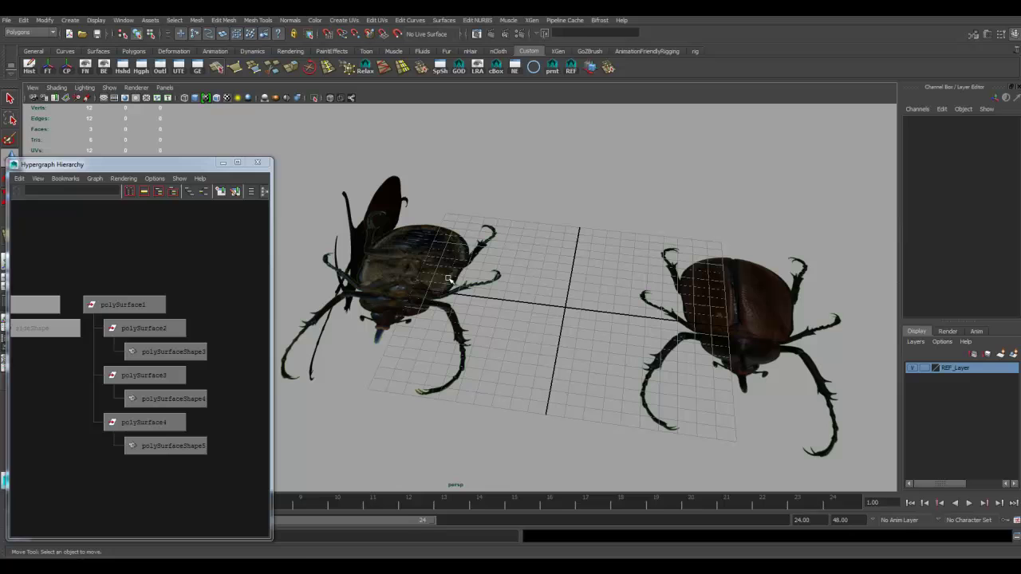
- Raise the underside-view plane to Translate Y 6.889 and center the pivots of the underside-view and top-view planes
click(493, 273)
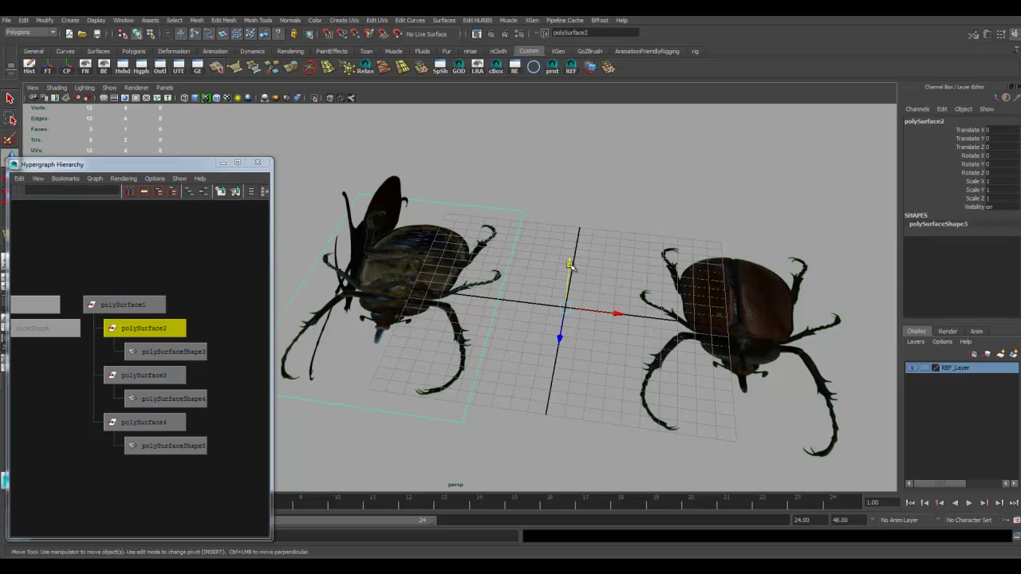
drag(571, 266, 571, 257)
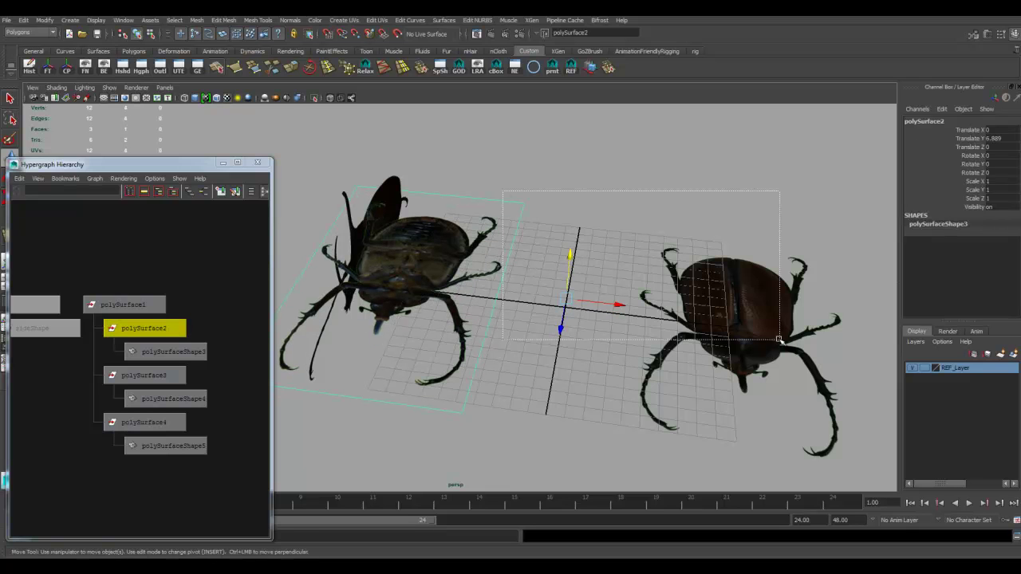
shift+click(742, 311)
click(68, 68)
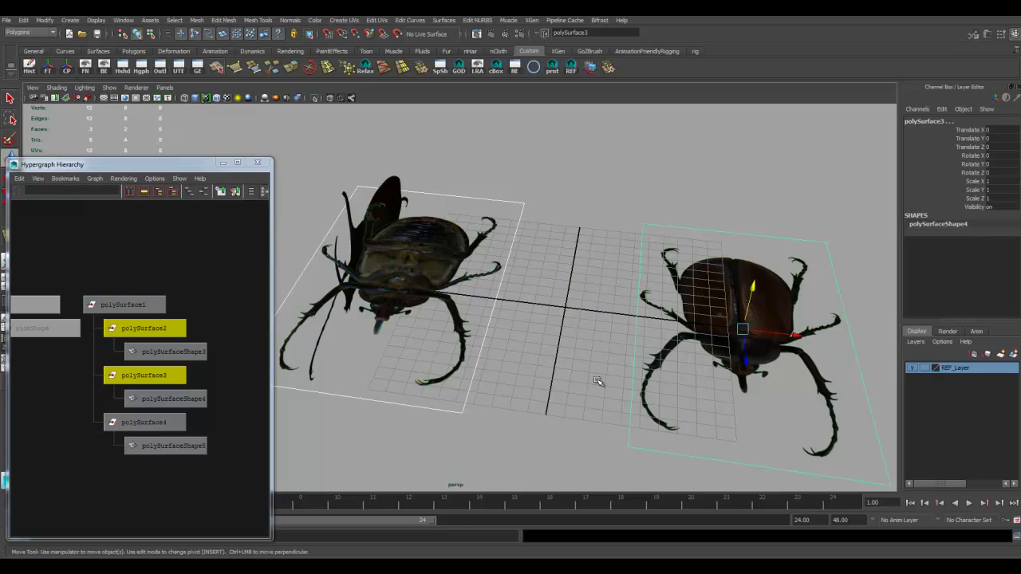
- In the top view, slide the top-view plane onto the grid's center line at Translate Z -107.205
key(space)
drag(603, 380, 565, 381)
alt+right_drag(675, 356, 388, 336)
alt+right_drag(636, 348, 405, 339)
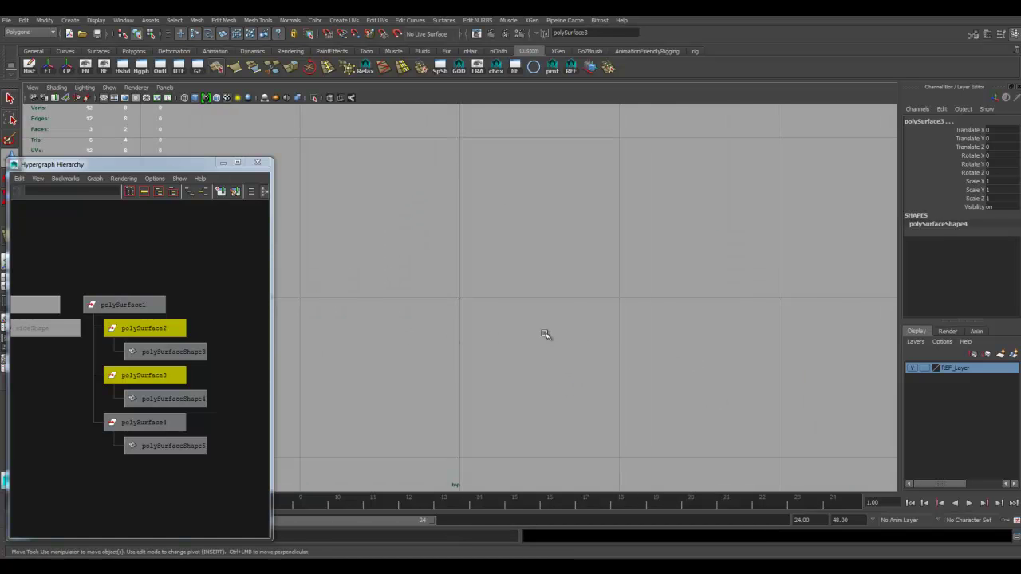
scroll(607, 345, down, 5)
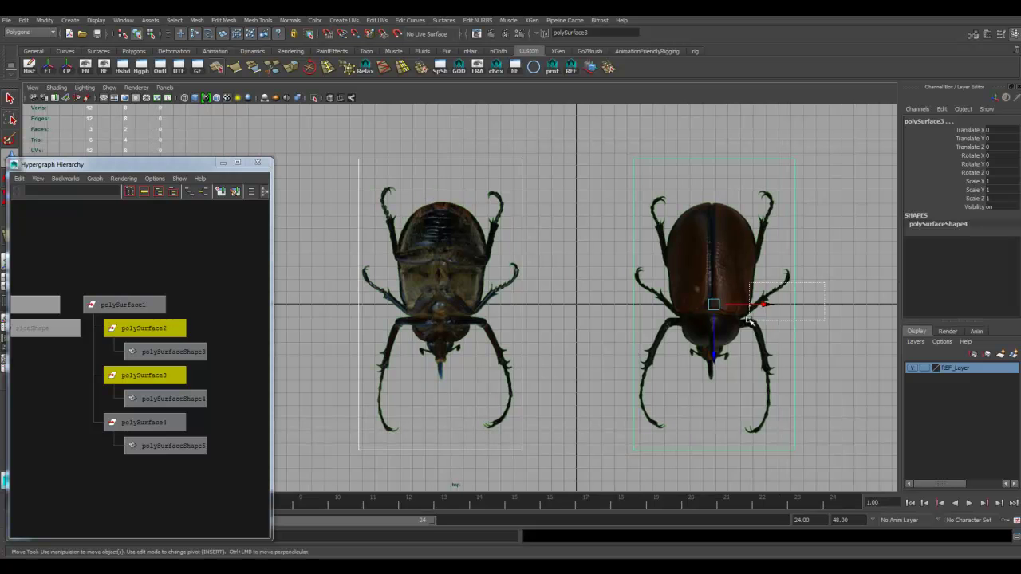
click(758, 313)
drag(764, 306, 630, 306)
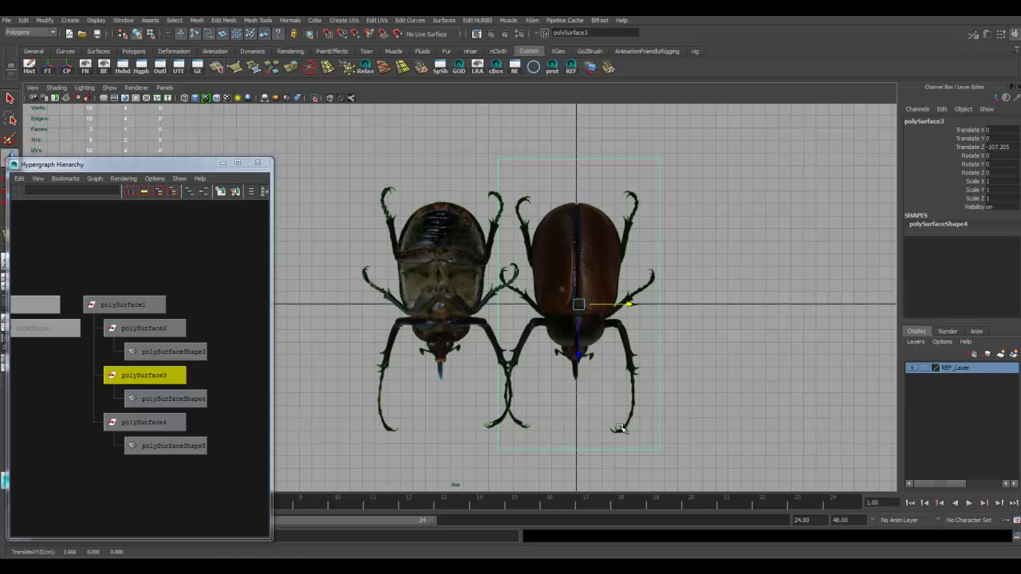
- Slide the underside-view plane over the top-view beetle at Translate Z 106.358 and move the Hypergraph window out of the way
click(429, 268)
drag(495, 308, 630, 307)
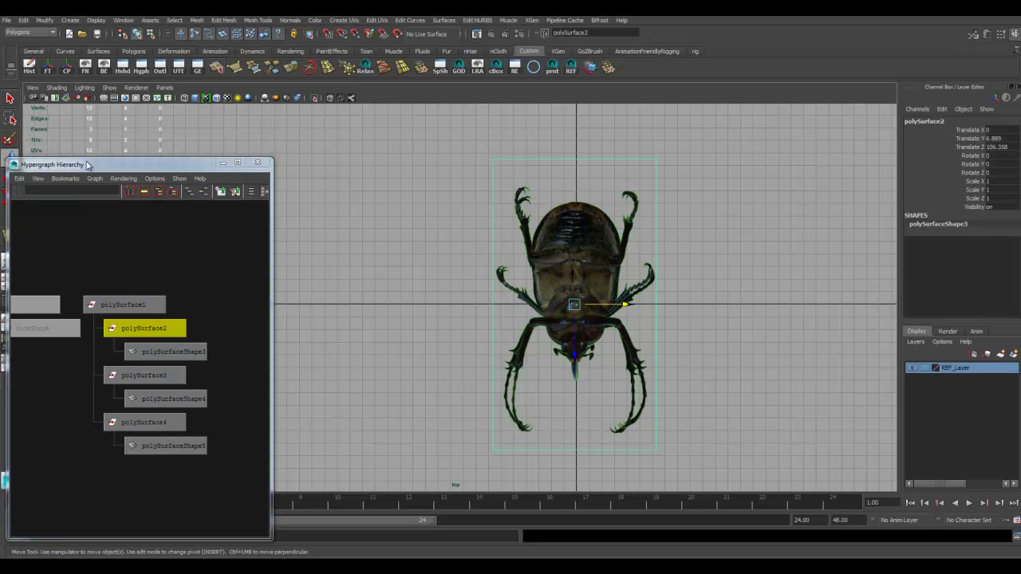
drag(89, 167, 137, 122)
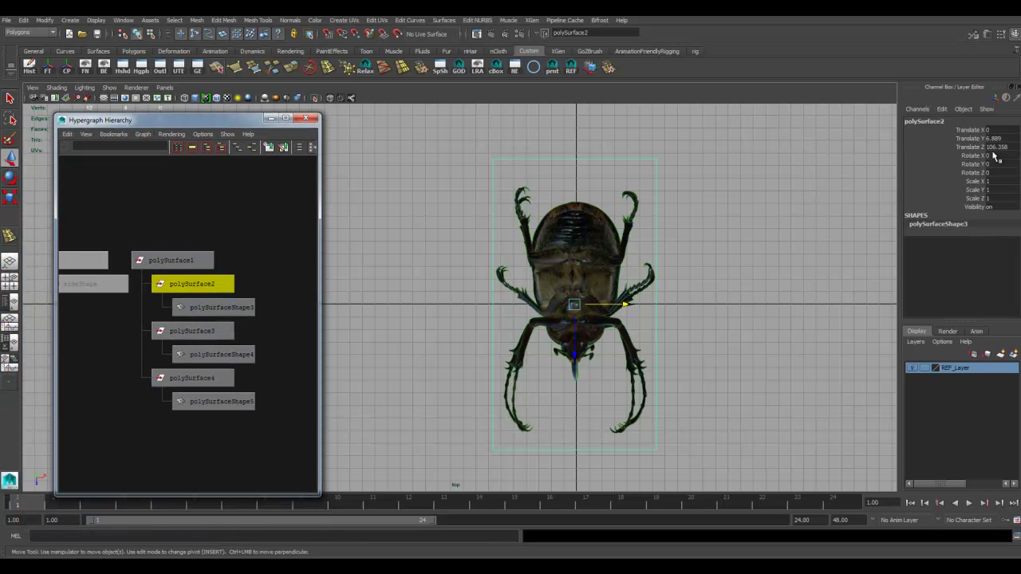
- Mirror the underside-view plane with Scale Z -1 and realign it with the top-view beetle at Translate Z 108.476
key(r)
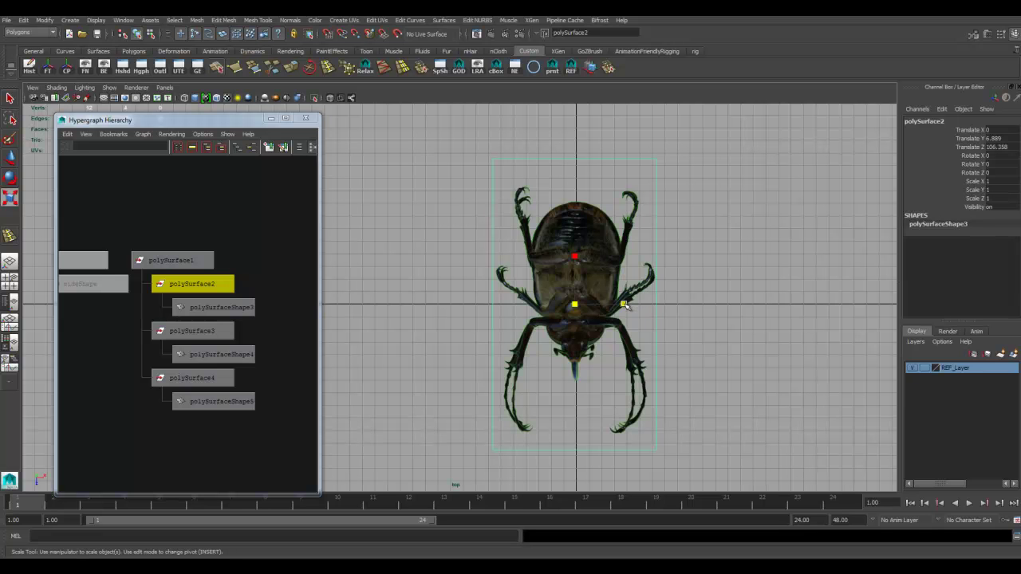
drag(627, 305, 481, 304)
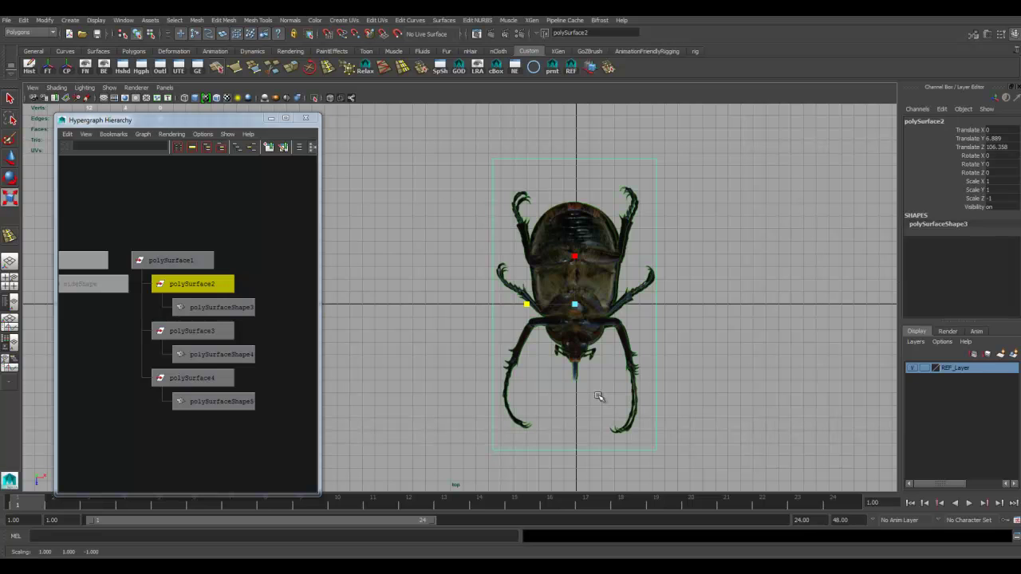
key(w)
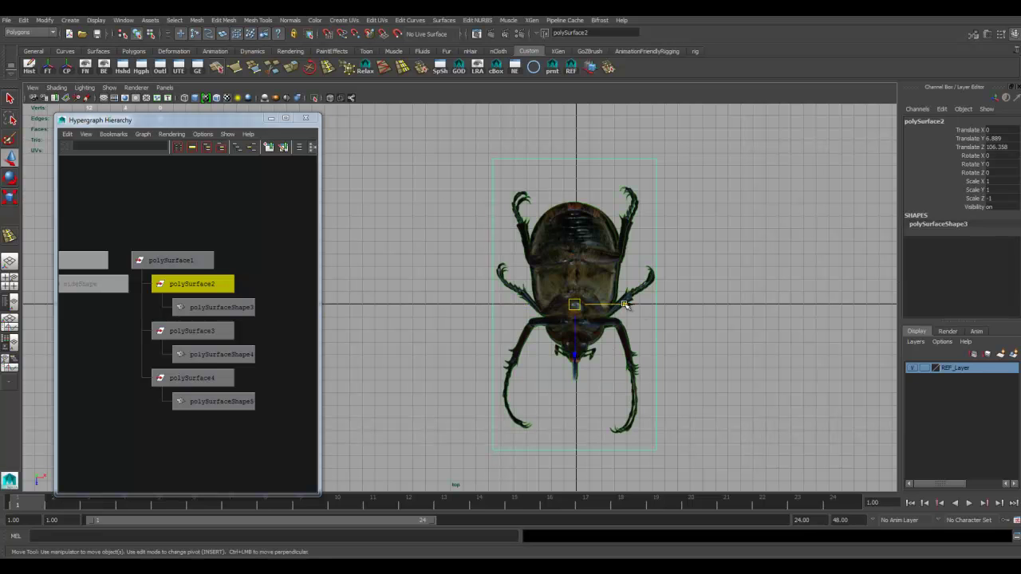
mouse_move(625, 306)
mouse_down()
mouse_move(629, 328)
mouse_move(628, 301)
mouse_up()
- In the perspective view, raise the underside-view plane to Translate Y 139.532 and lower the top-view plane to Translate Y -24.212
key(space)
alt+drag(695, 349, 547, 84)
alt+drag(758, 359, 610, 351)
click(570, 360)
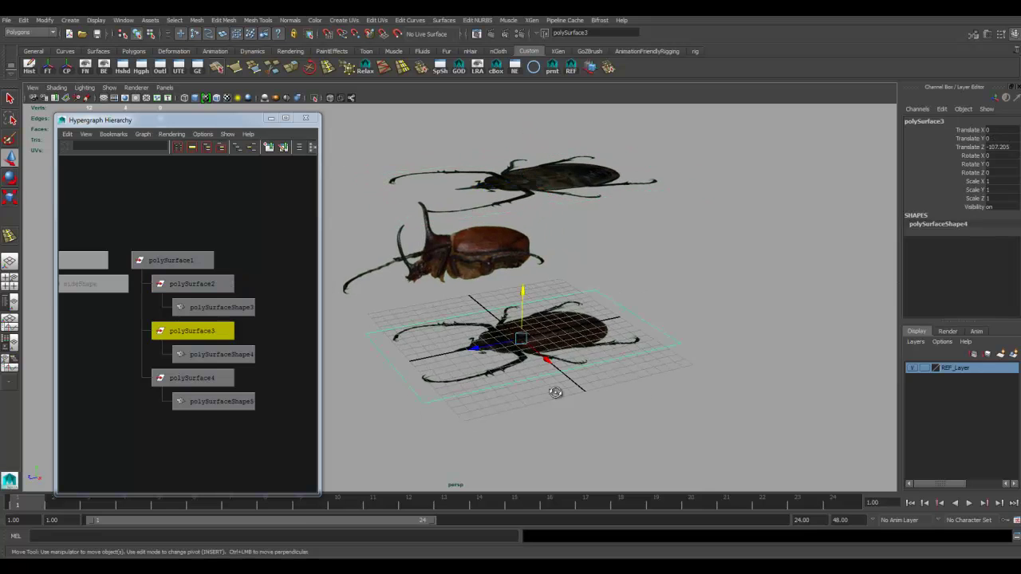
alt+drag(556, 391, 556, 427)
drag(533, 296, 654, 375)
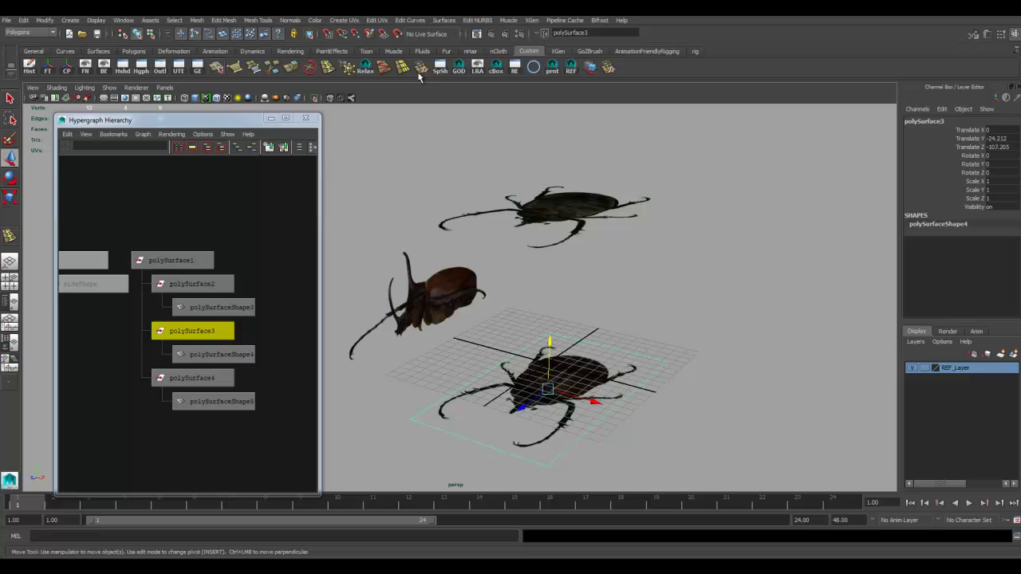
- Close the Hypergraph and open the shape attributes of the top-view plane
click(305, 118)
alt+drag(548, 319, 535, 389)
key(ctrl+a)
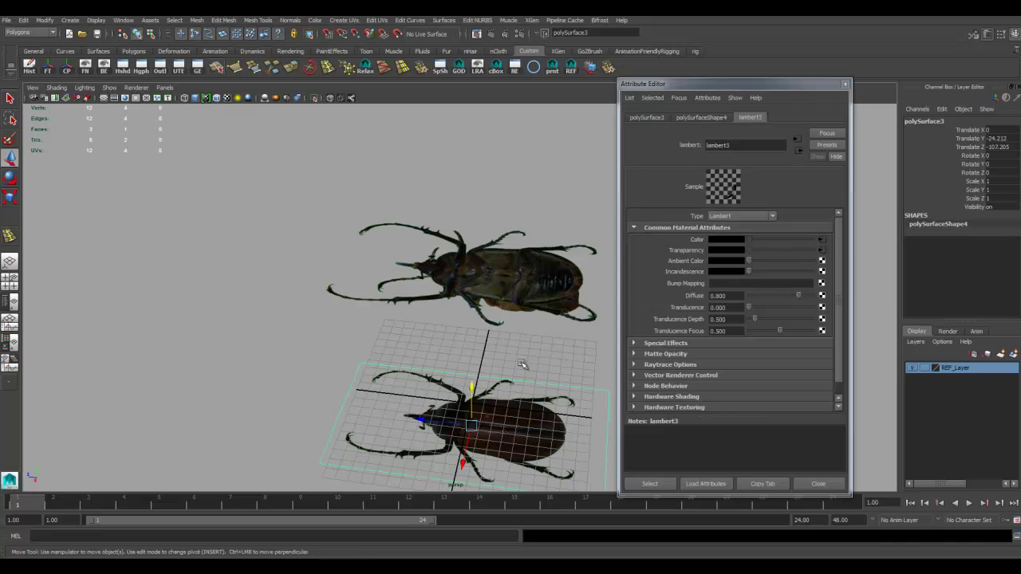
alt+middle_drag(523, 364, 456, 321)
alt+drag(456, 322, 480, 324)
click(702, 117)
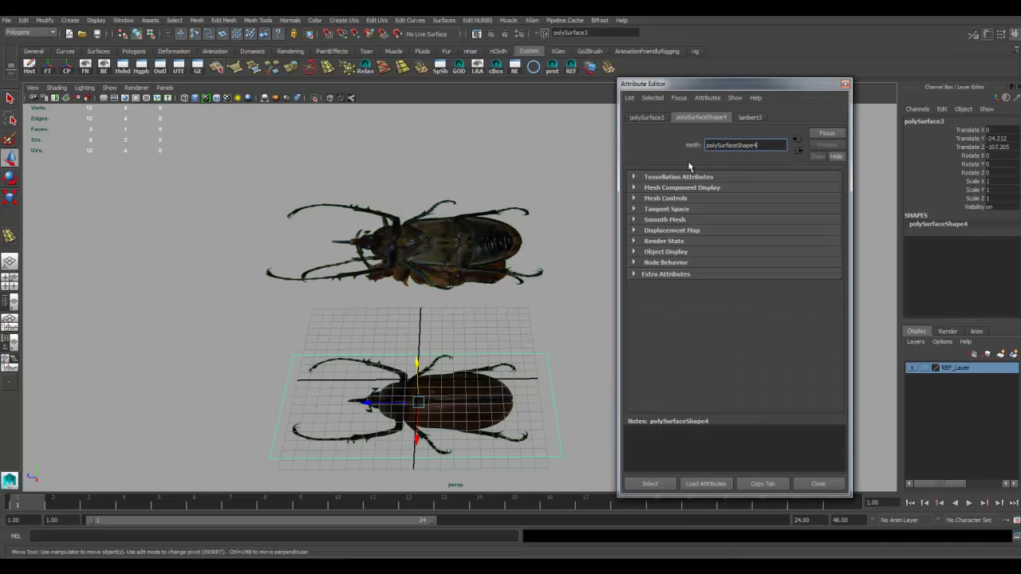
- Select all three reference planes and rename them together as a numbered REF series
alt+drag(424, 297, 445, 281)
drag(384, 212, 444, 440)
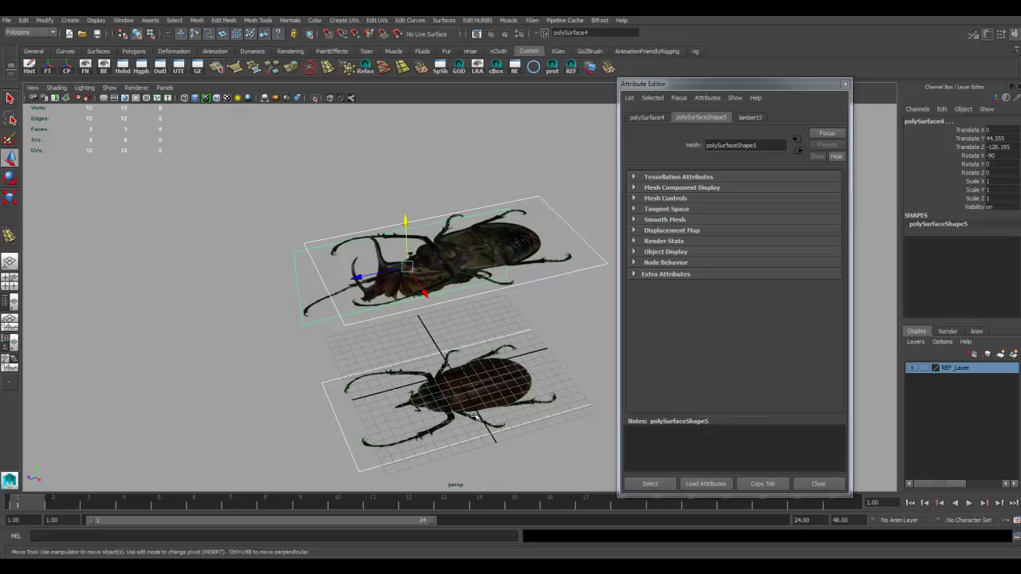
click(545, 33)
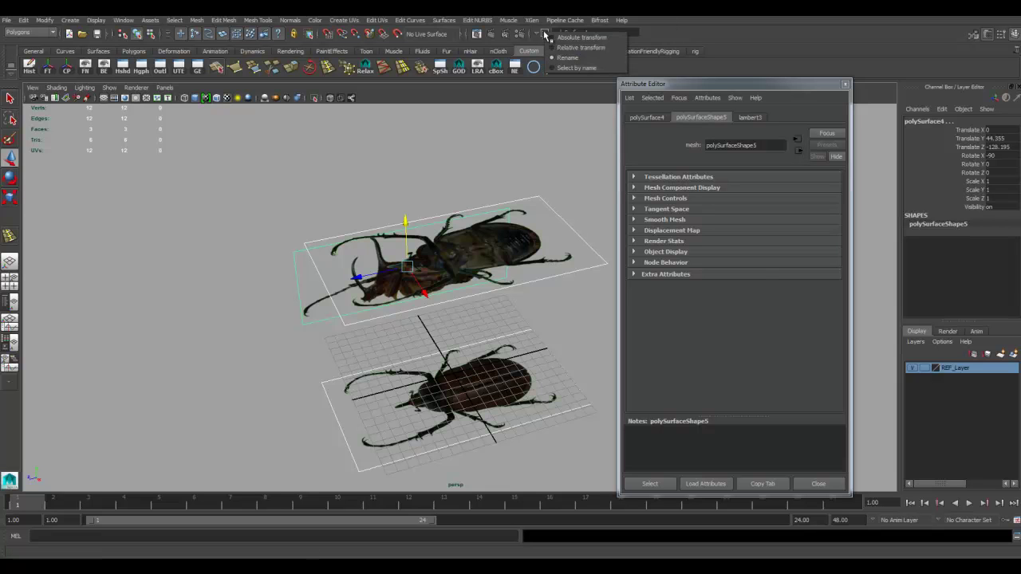
click(568, 58)
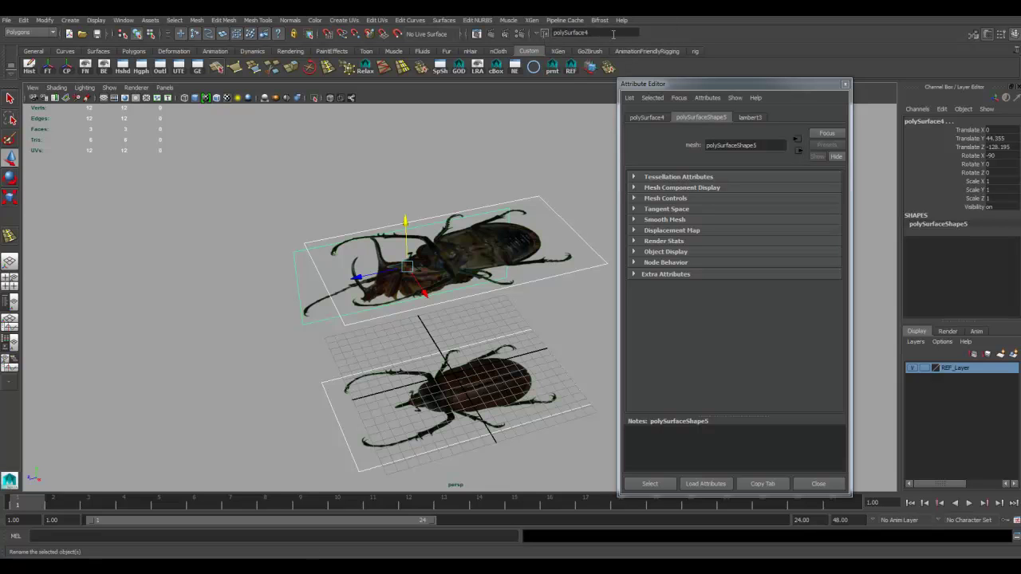
text(REF)
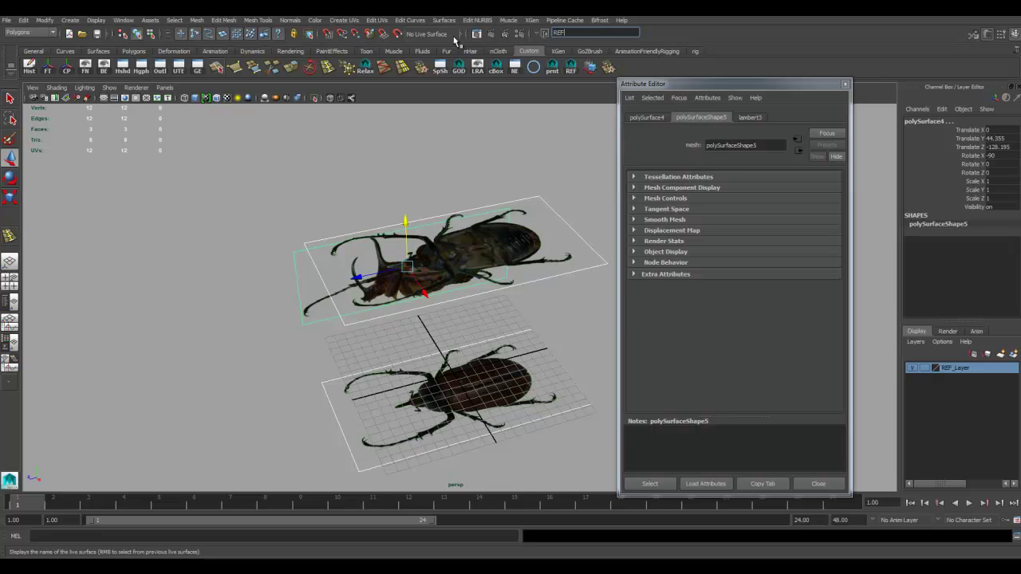
text(3)
key(Return)
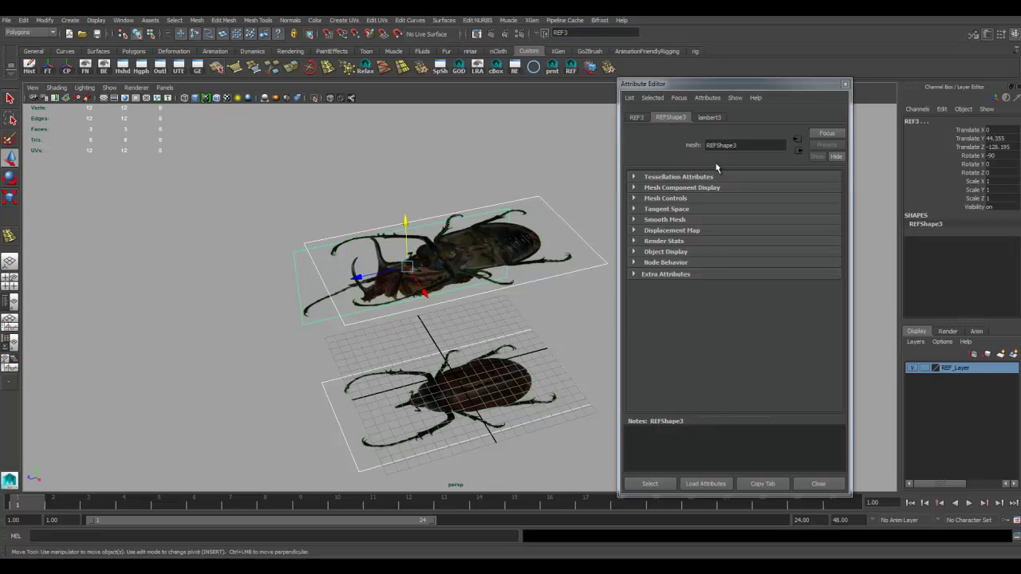
- Turn off Double Sided in the underside-view plane's render stats and reverse its normals
click(565, 257)
alt+drag(437, 356, 474, 354)
alt+middle_drag(474, 354, 414, 389)
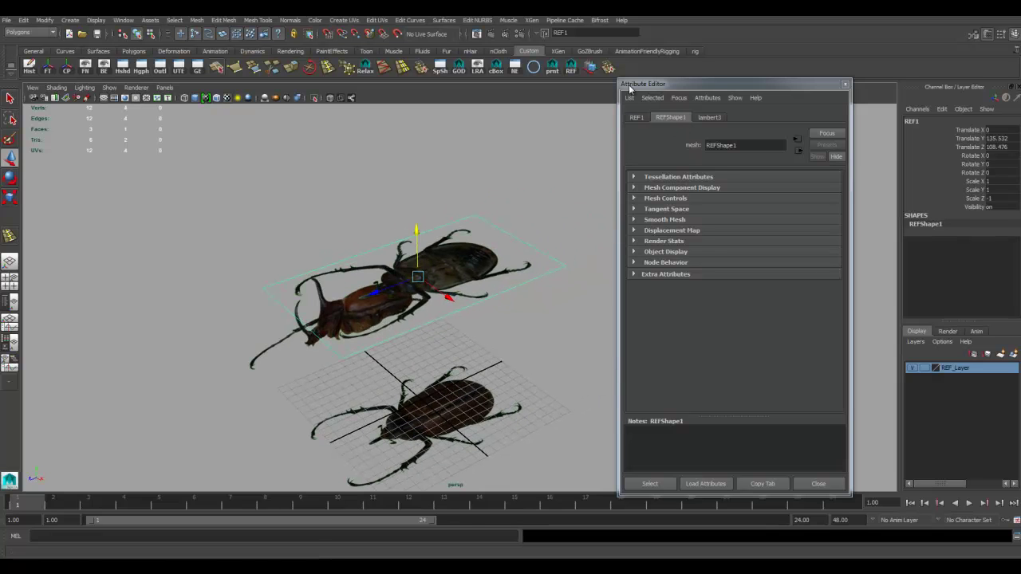
click(634, 241)
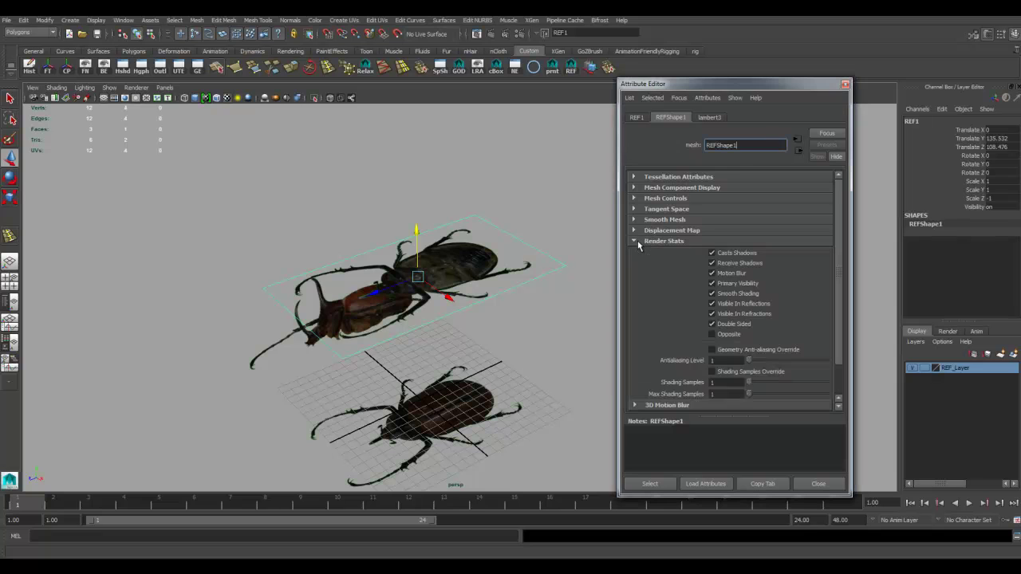
click(712, 325)
mouse_move(438, 336)
alt+mouse_down()
mouse_move(449, 303)
mouse_move(440, 342)
mouse_move(446, 335)
alt+mouse_up()
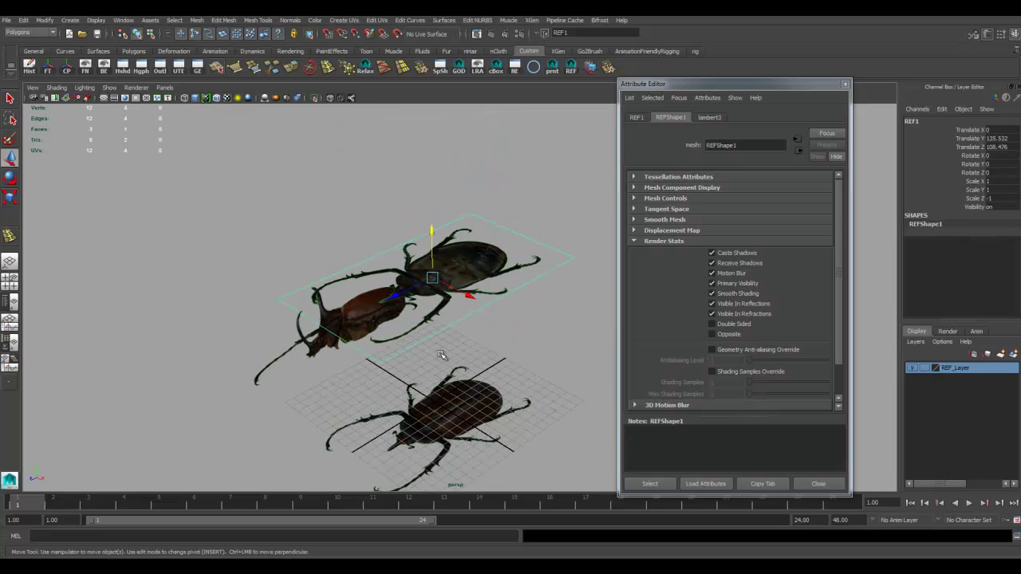
click(290, 21)
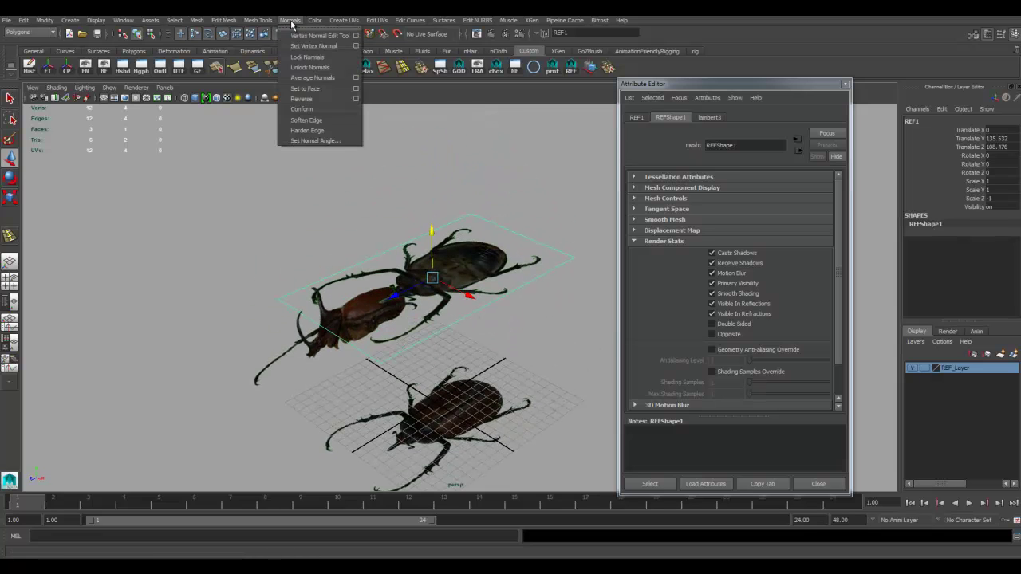
click(308, 101)
mouse_move(375, 336)
alt+mouse_down()
mouse_move(431, 323)
mouse_move(379, 331)
alt+mouse_up()
- Turn off Double Sided for the upright side-view plane and reverse its normals
click(379, 331)
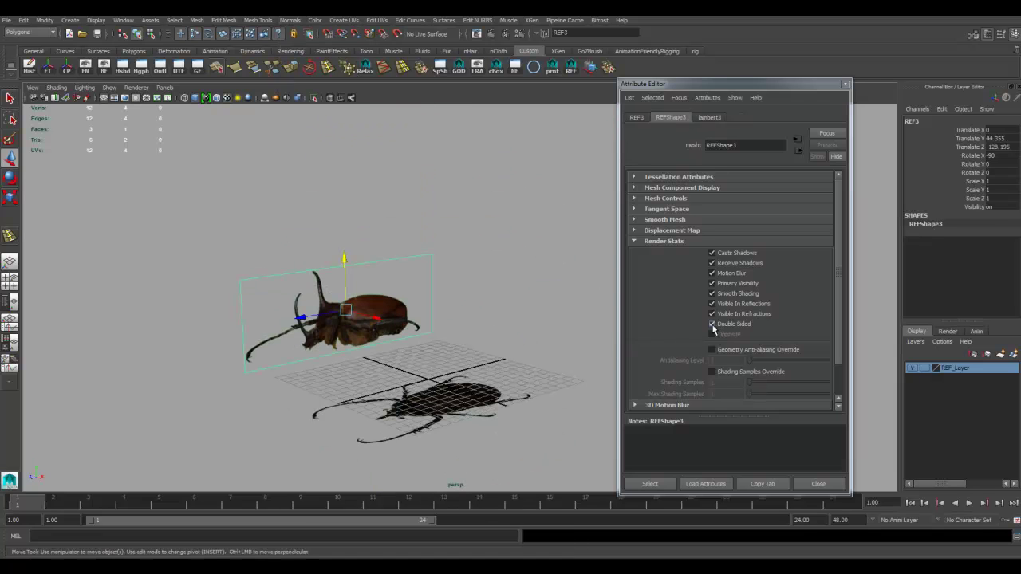
click(711, 324)
click(290, 20)
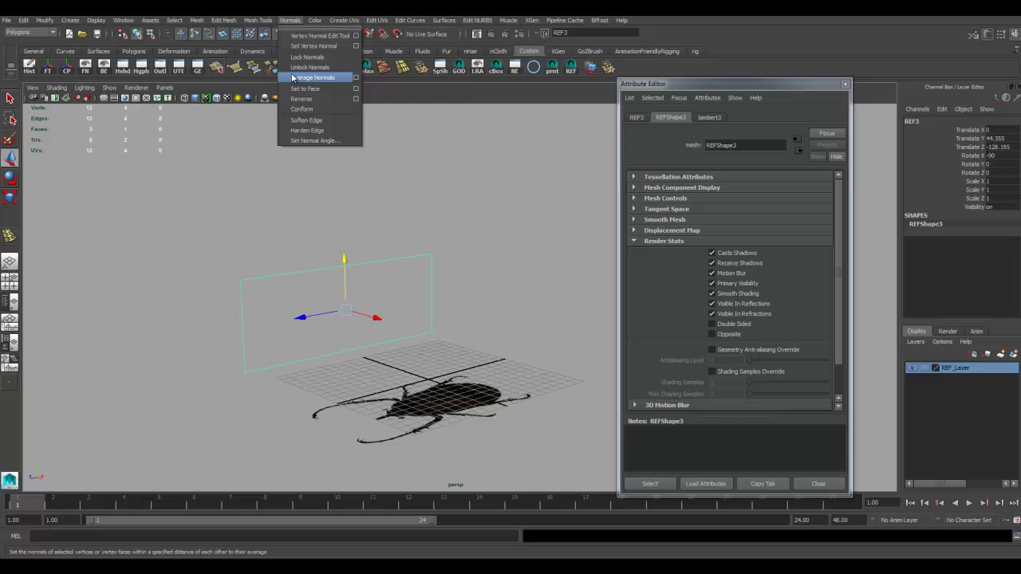
click(302, 99)
alt+drag(386, 343, 376, 364)
- Turn off Double Sided for the top-view plane beneath the grid
click(389, 387)
alt+drag(401, 450, 480, 410)
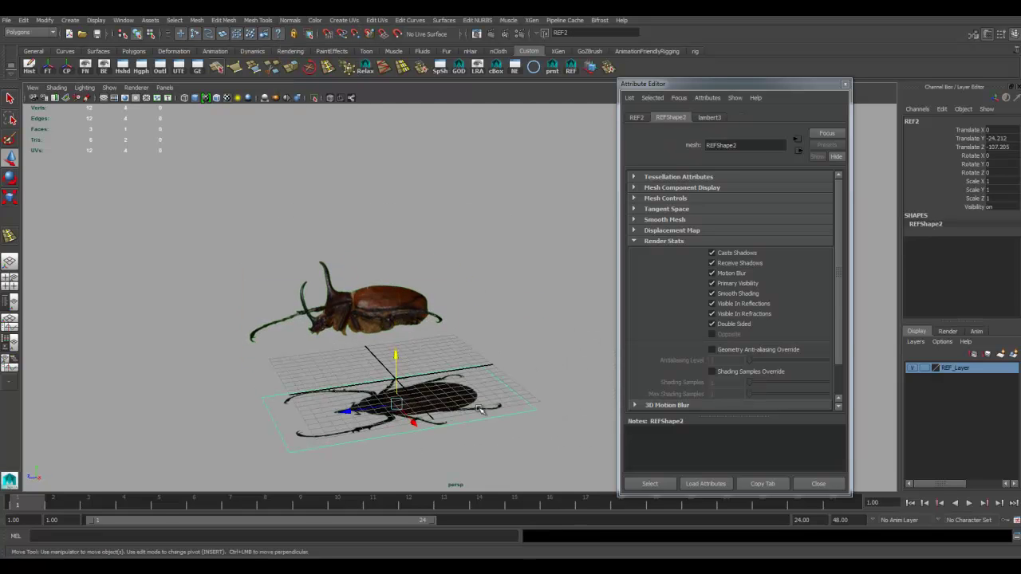
click(713, 325)
alt+drag(566, 324, 524, 267)
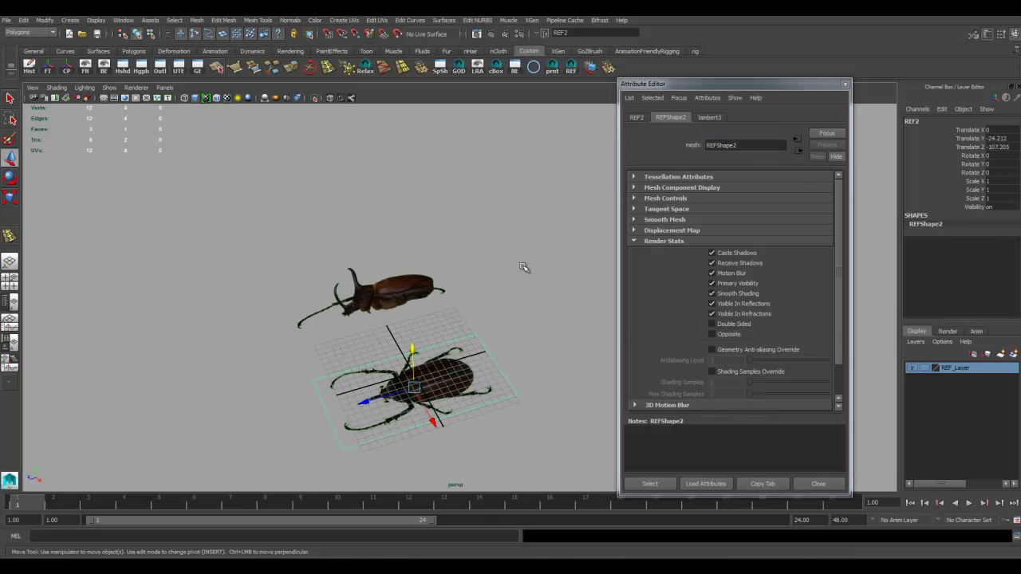
- Close the attribute window, select the planes' parent group and rename it REF_GRP
click(846, 83)
key(Up)
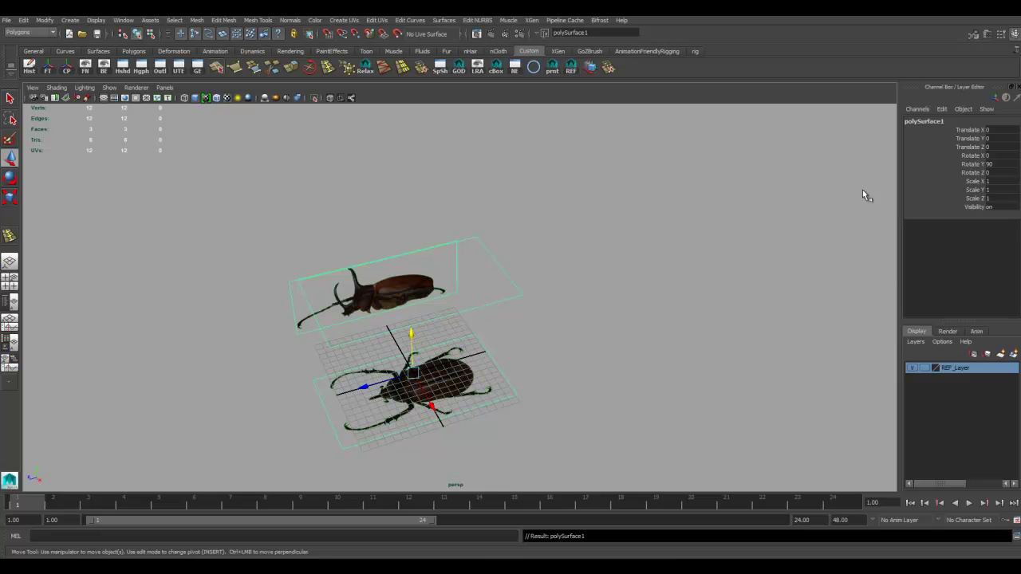
double_click(956, 121)
text(REF_GR)
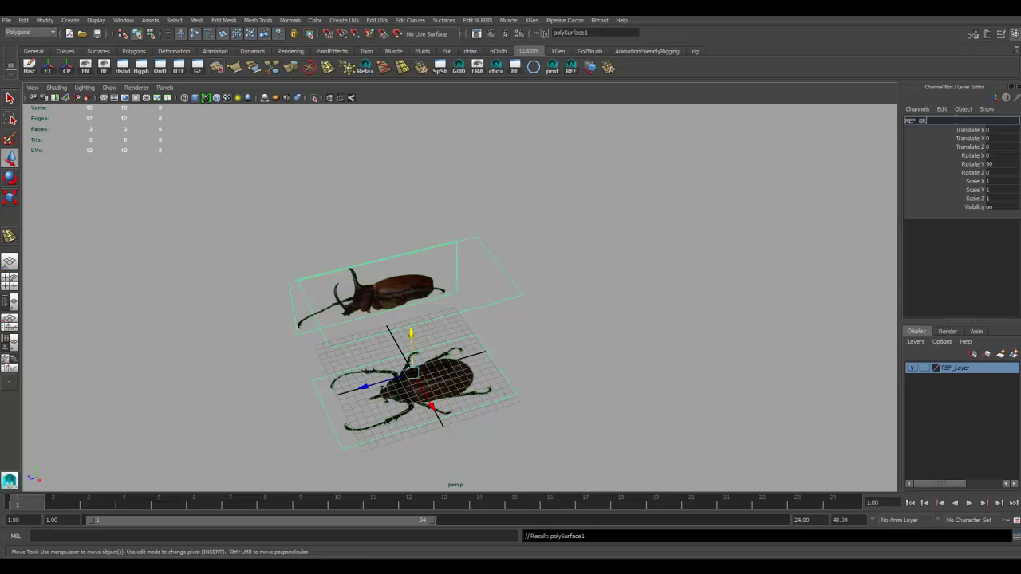
text(P)
key(Return)
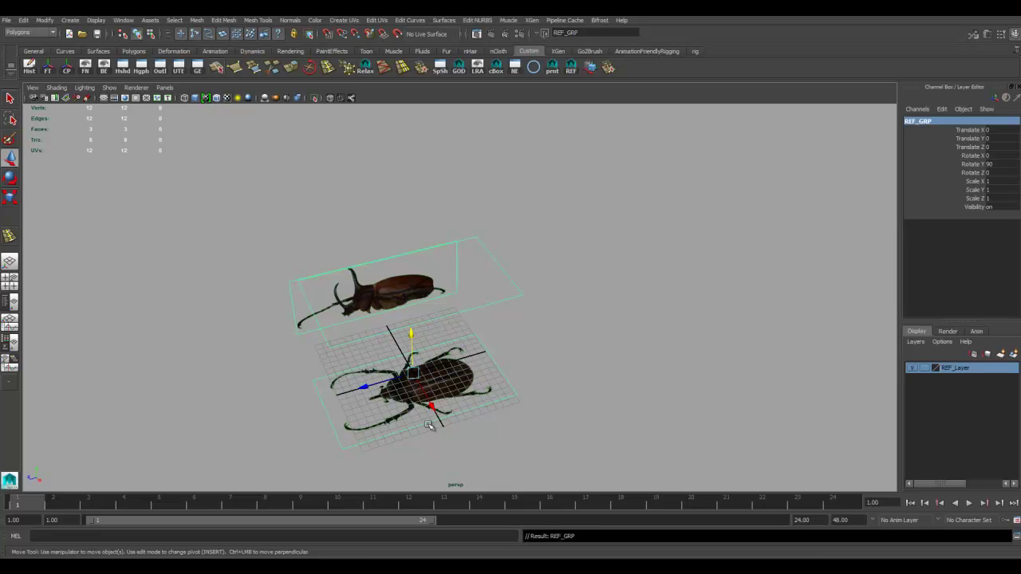
- Add the REF_GRP group to REF_Layer and check it by toggling the layer's visibility off and on
alt+drag(459, 384, 472, 349)
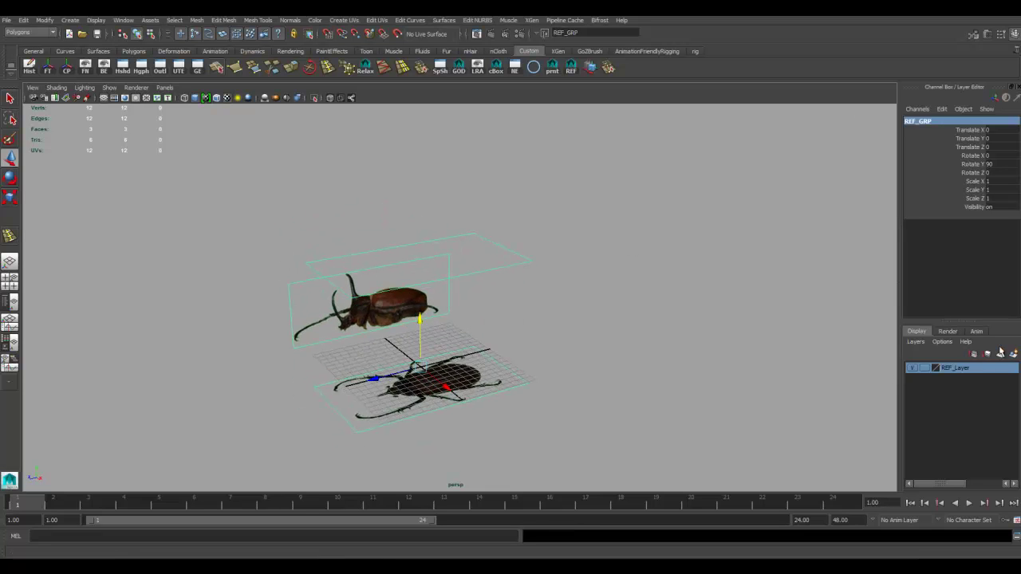
right_click(965, 373)
click(954, 389)
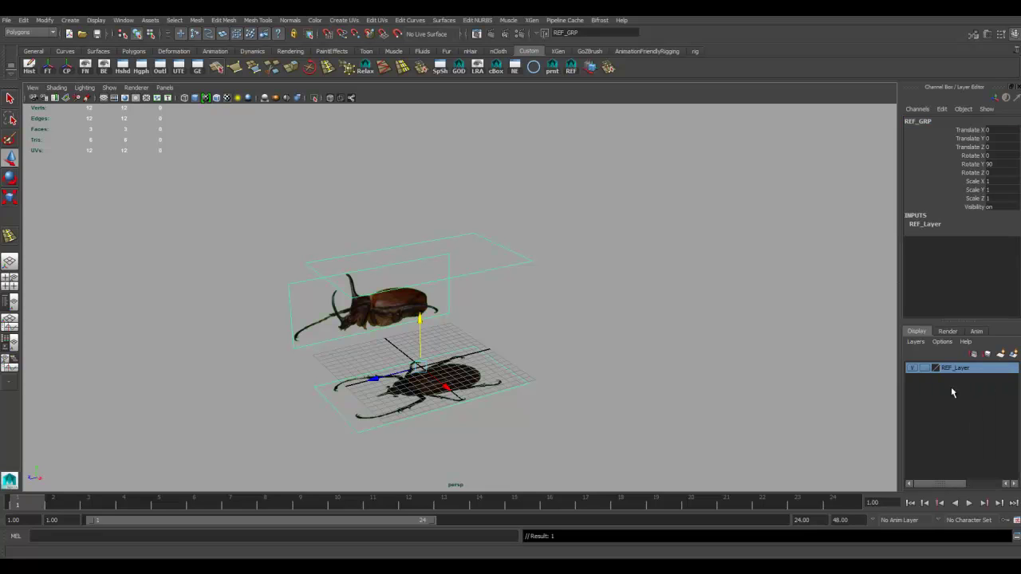
click(913, 369)
click(913, 369)
- Set REF_Layer to the Reference display type and deselect the planes
alt+drag(614, 390, 851, 391)
click(925, 368)
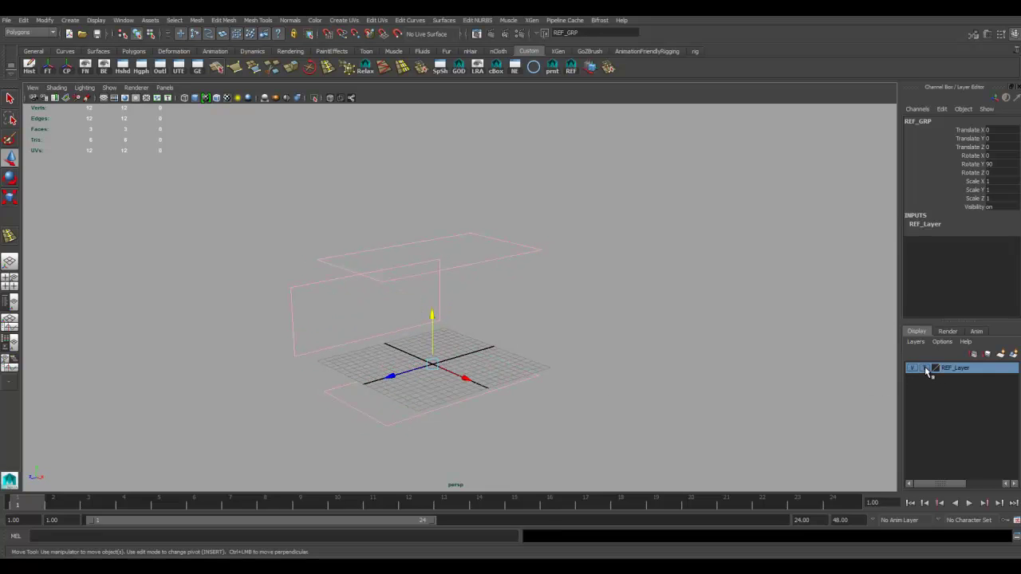
click(925, 369)
alt+drag(567, 383, 547, 372)
click(599, 339)
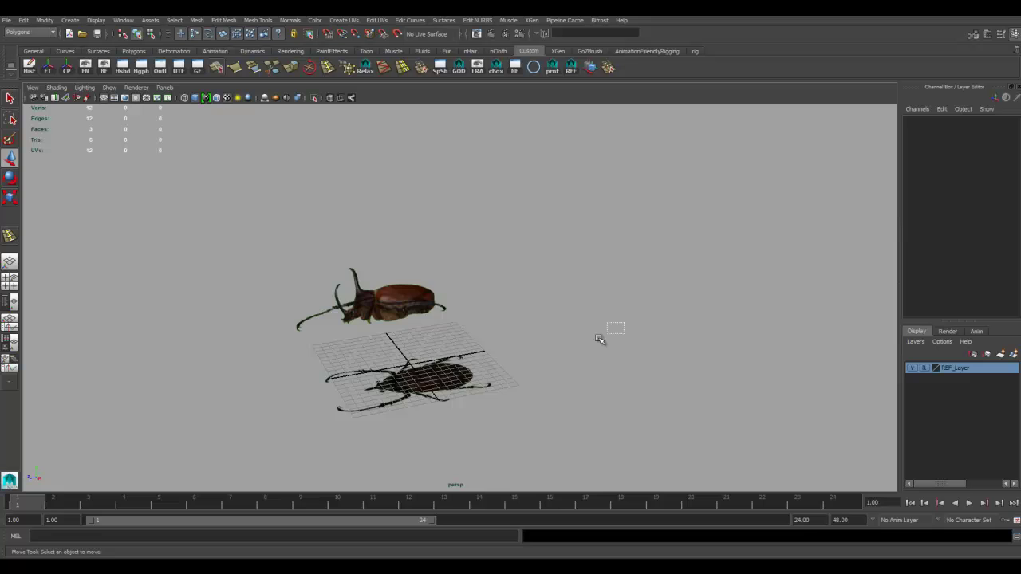
mouse_move(599, 340)
alt+mouse_down()
mouse_move(535, 422)
mouse_move(514, 351)
mouse_move(506, 392)
mouse_move(638, 388)
mouse_move(556, 372)
mouse_move(599, 330)
alt+mouse_up()
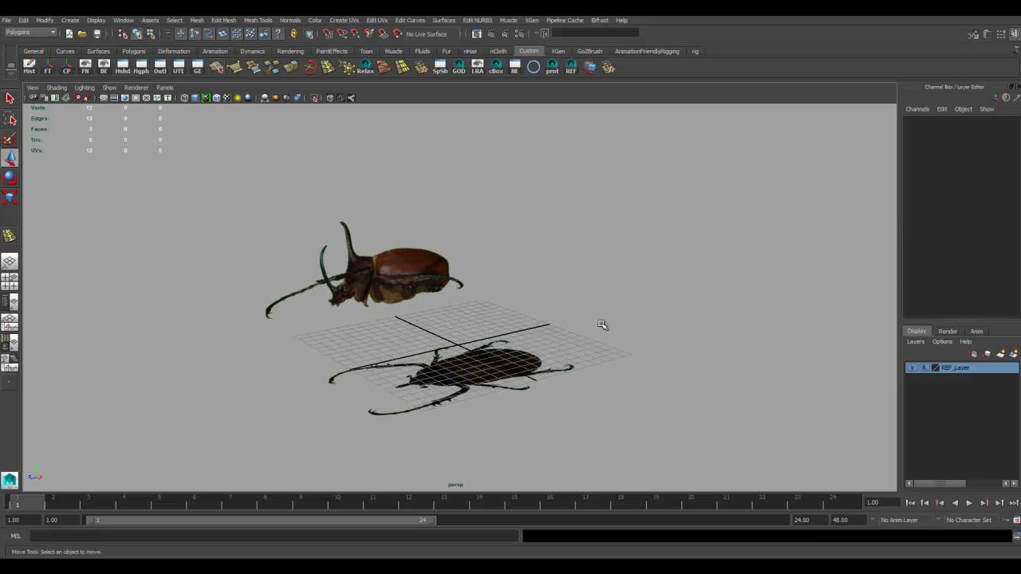
alt+drag(511, 343, 513, 355)
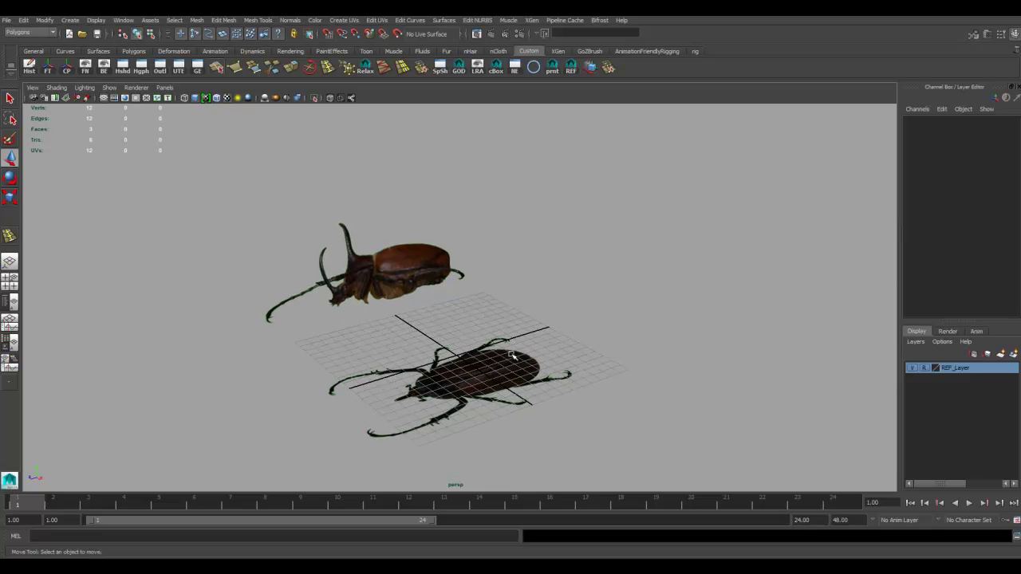